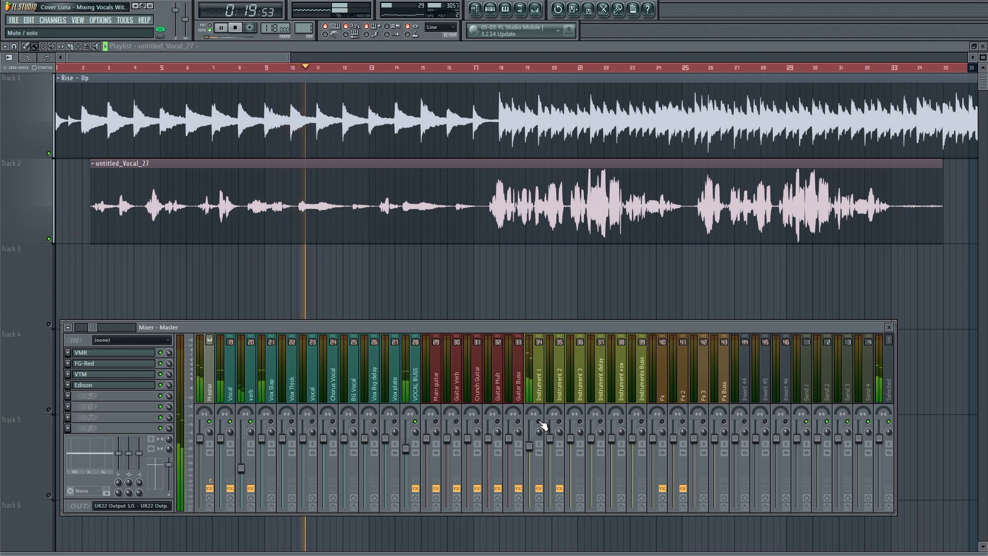
- Select the Vocal mixer insert, zoom in on the playlist and solo Track 2 over a looped selection of the opening vocal phrase
click(227, 381)
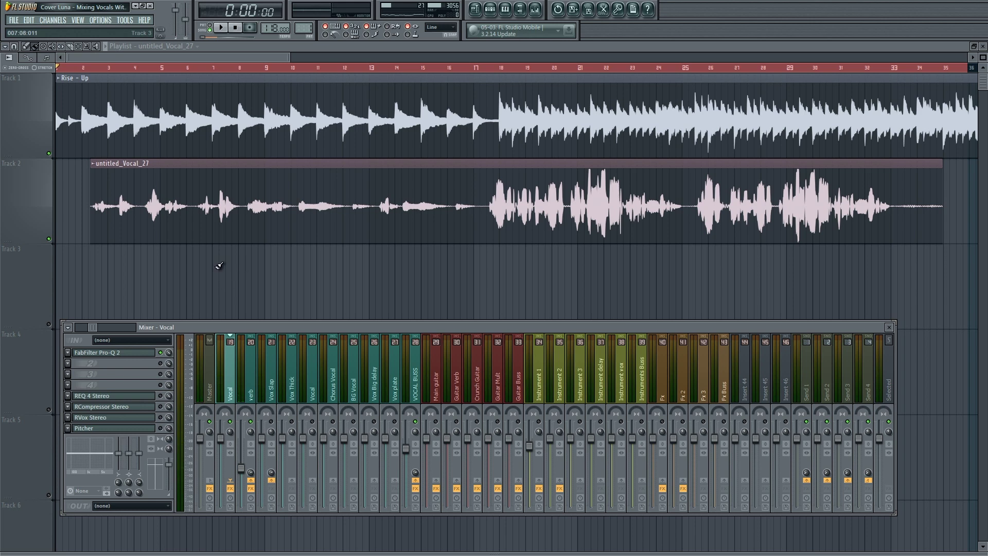
key(F9)
scroll(67, 269, up, 2)
right_click(48, 239)
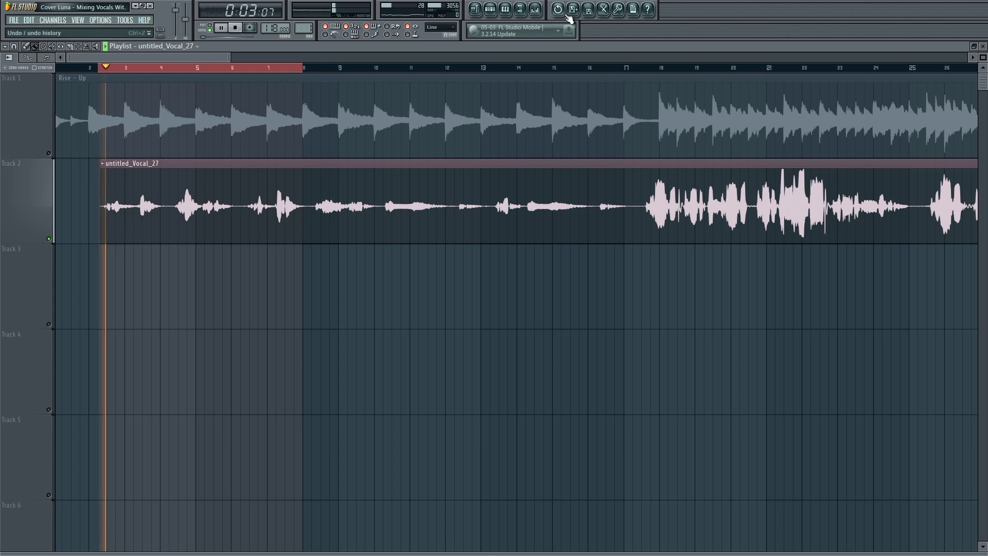
- Bring up the mixer during playback, check the verb insert and pull the Vox Slap fader all the way down
click(535, 9)
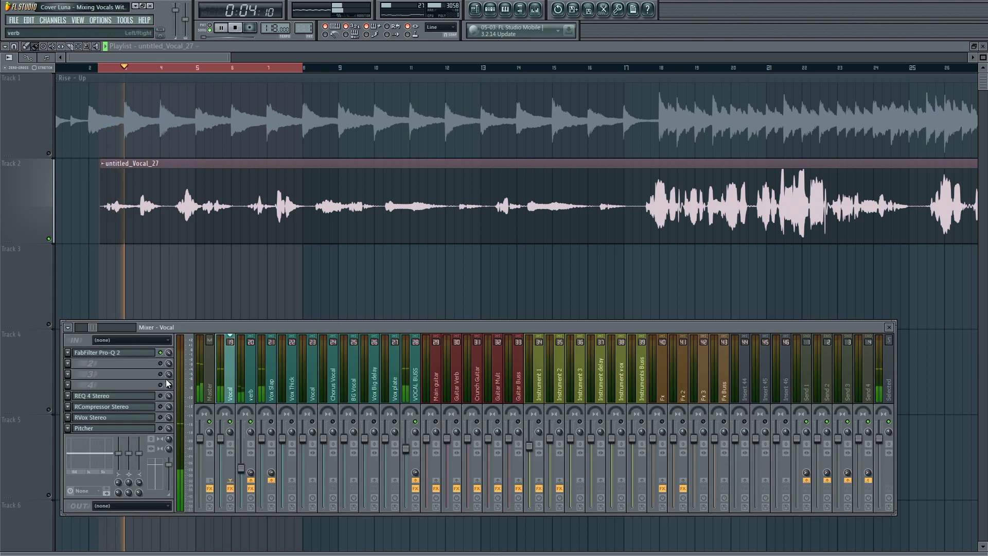
click(250, 387)
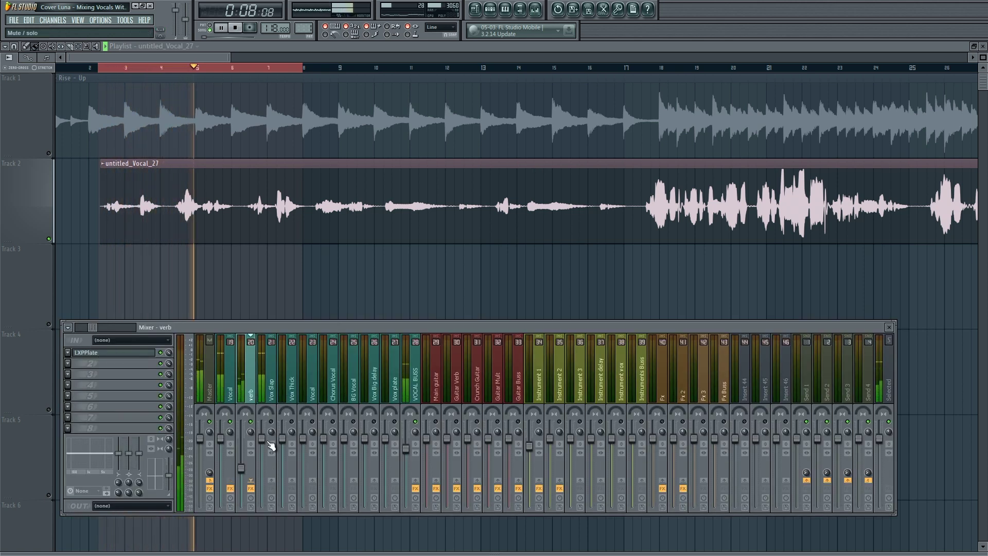
drag(261, 439, 262, 506)
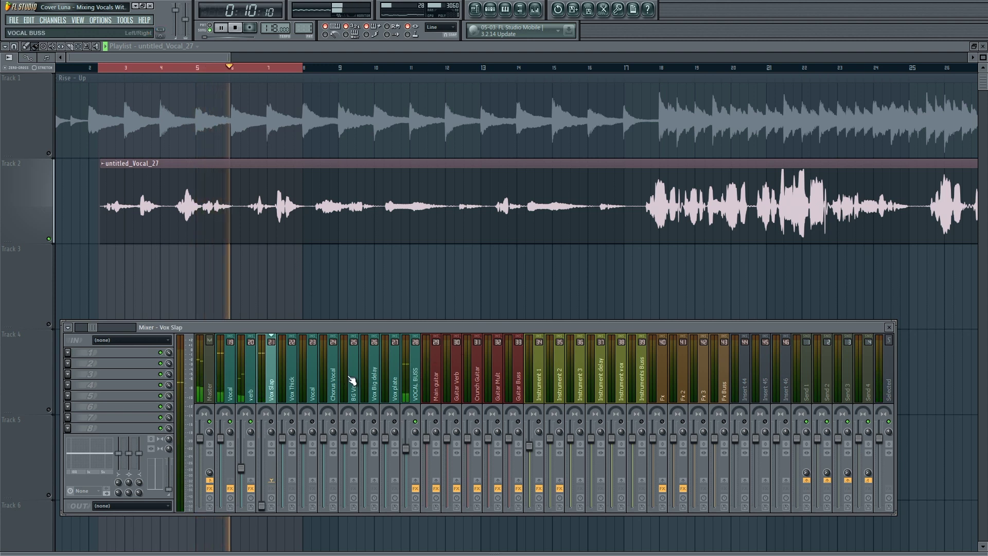
- Open FabFilter Pro-Q 2 on the Vocal insert and play the soloed vocal to examine its spectrum
click(228, 380)
key(space)
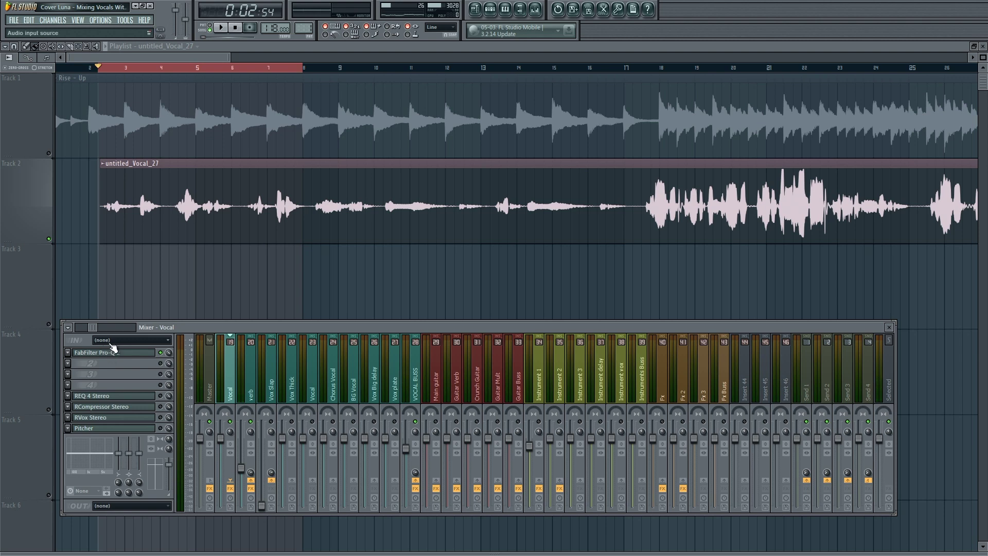
click(114, 355)
drag(440, 125, 456, 124)
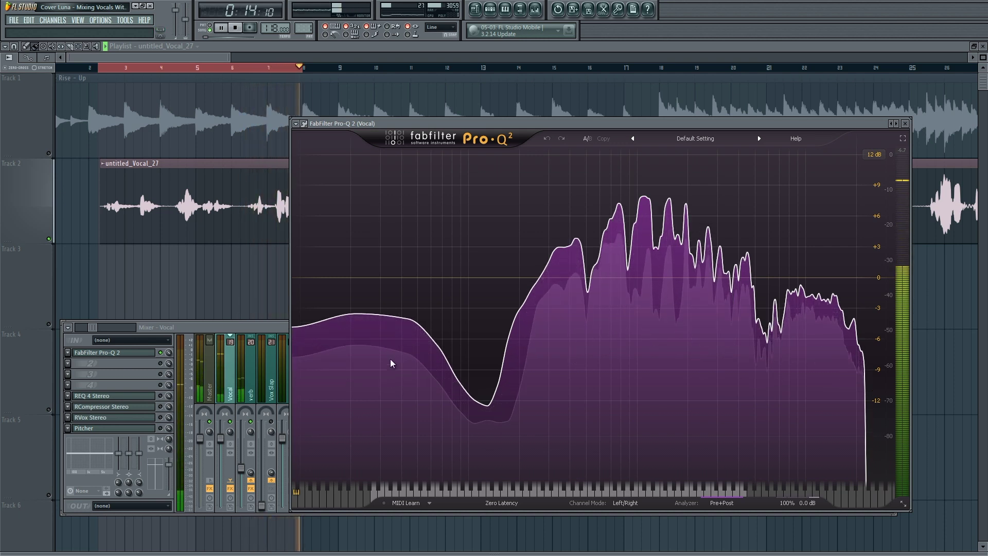
key(space)
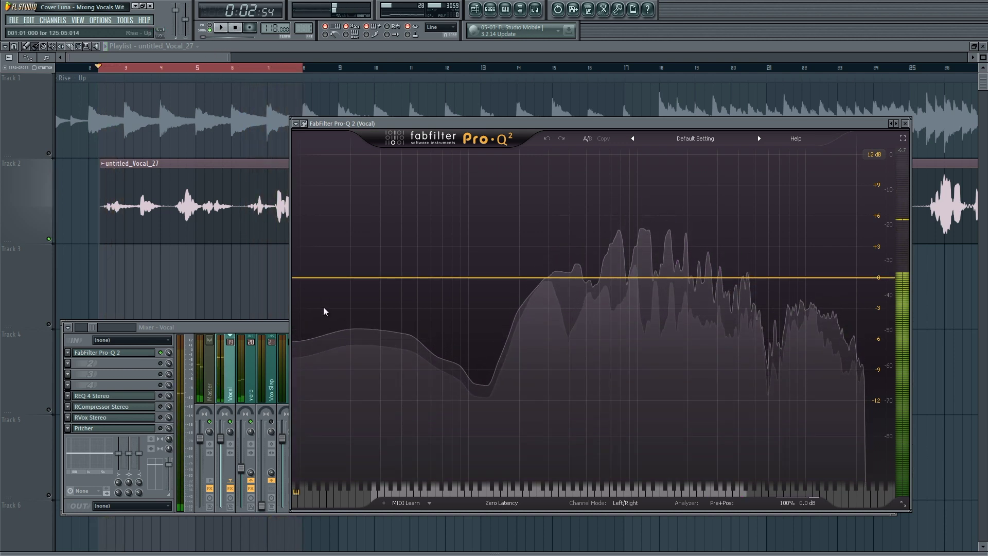
- Add an EQ band at about 22 Hz, change its shape to Low Cut and reset its Q to 1
drag(305, 278, 356, 515)
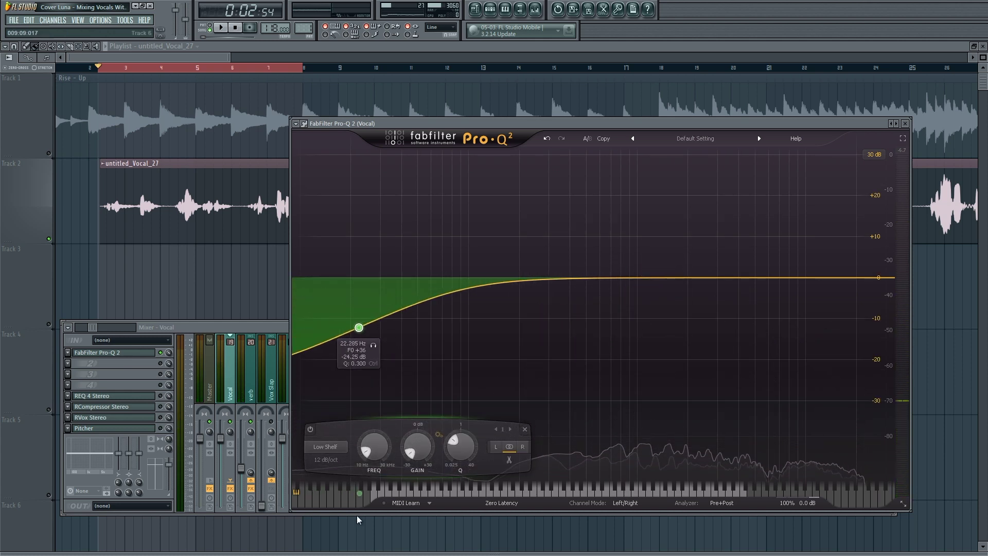
click(329, 448)
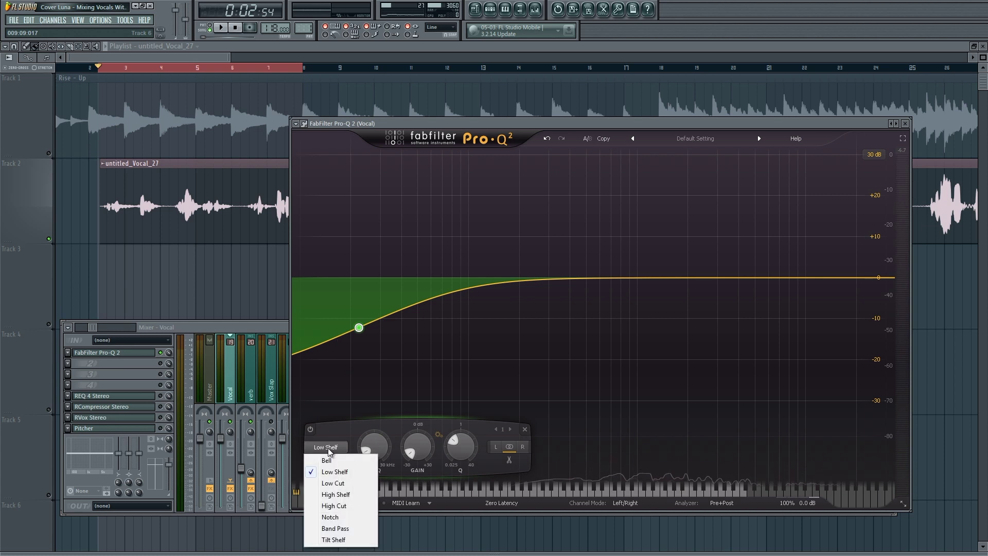
click(353, 485)
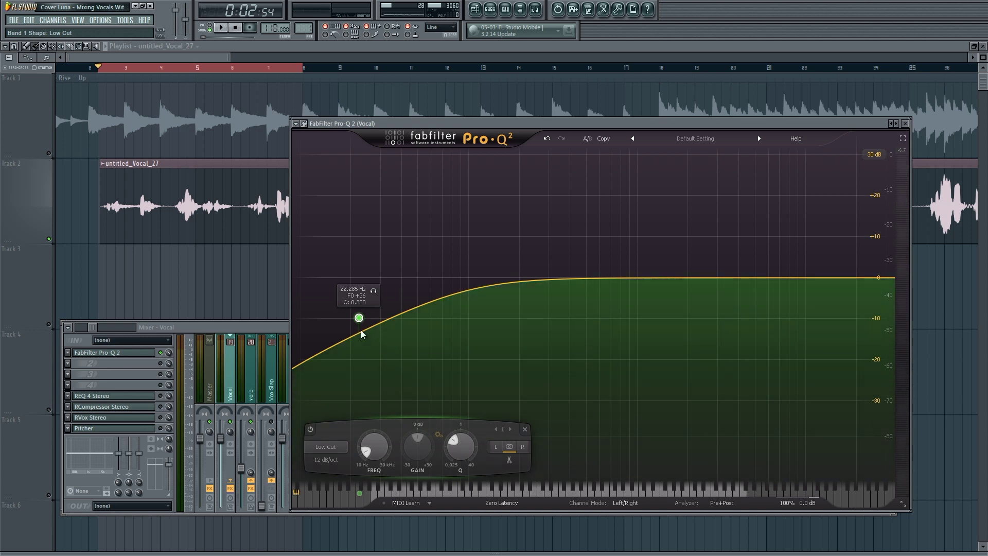
double_click(459, 453)
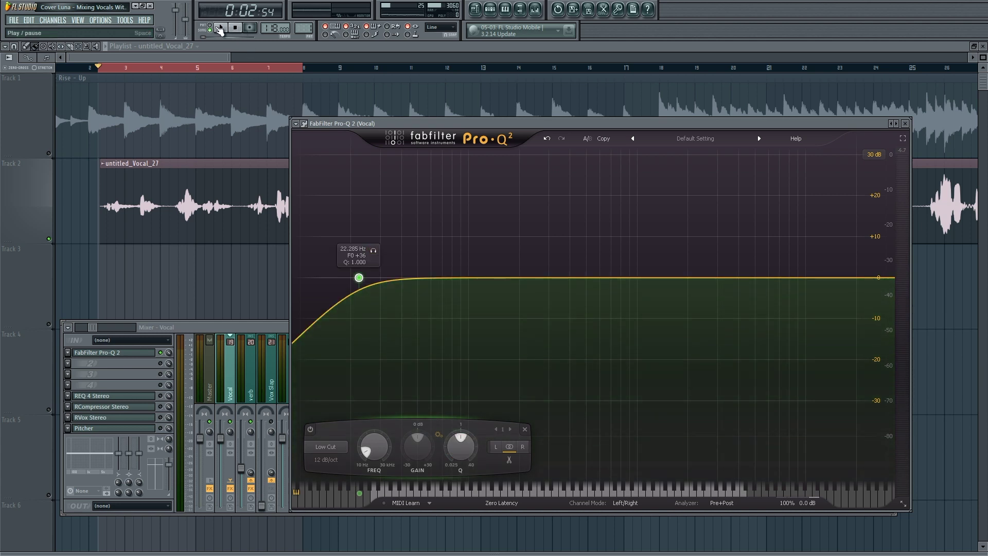
- Start playback, unmute Track 1 and reopen the Vocal insert's FabFilter Pro-Q 2
click(237, 330)
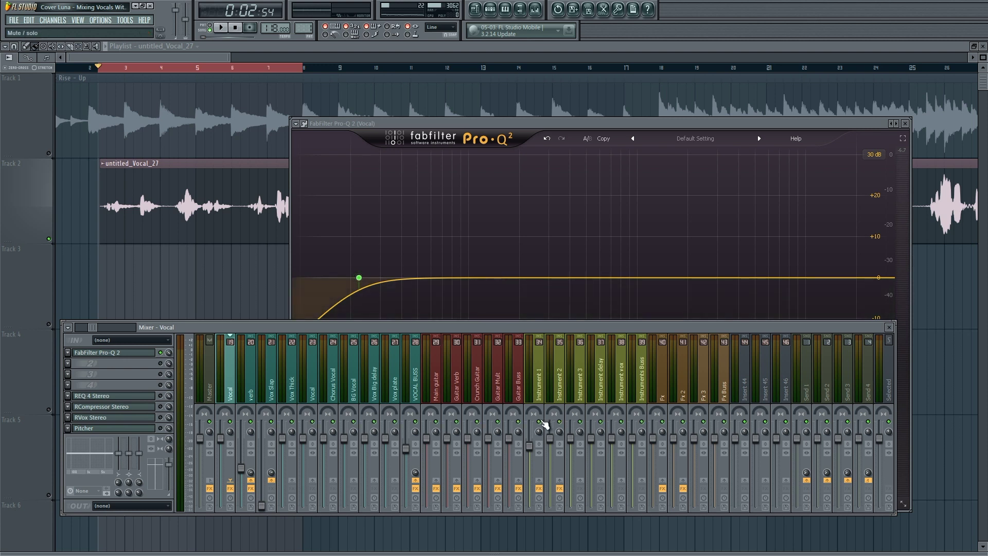
key(space)
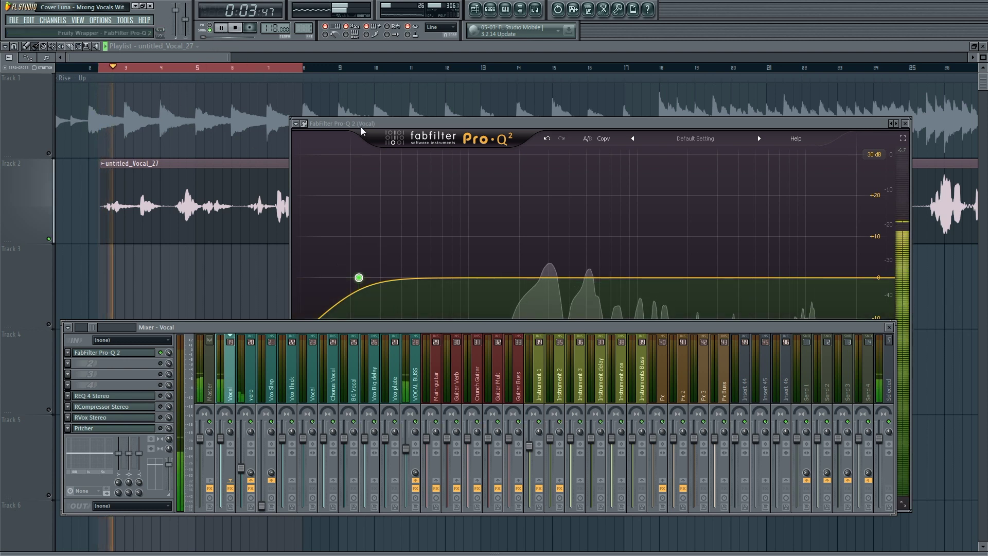
key(F12)
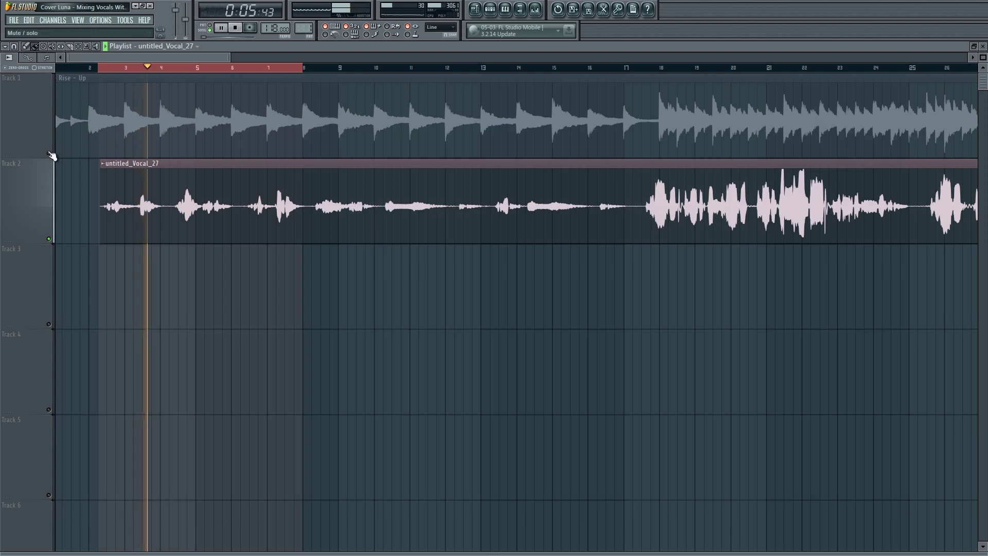
click(49, 154)
key(F9)
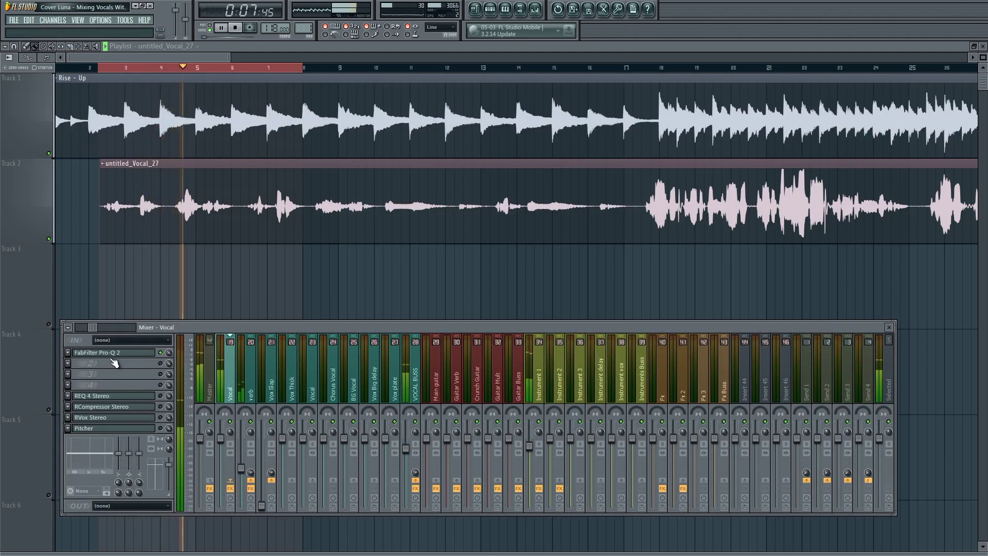
click(113, 352)
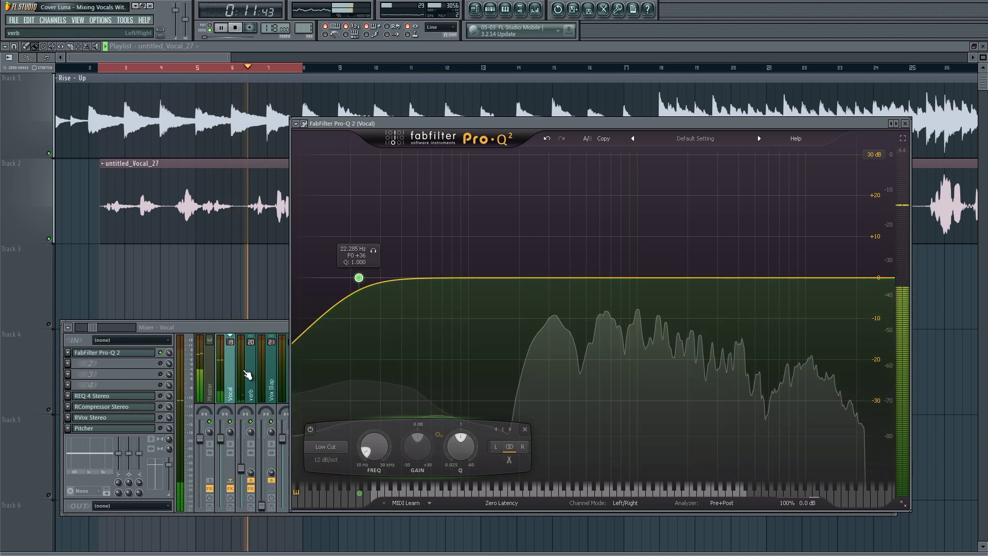
click(210, 375)
click(124, 386)
click(123, 386)
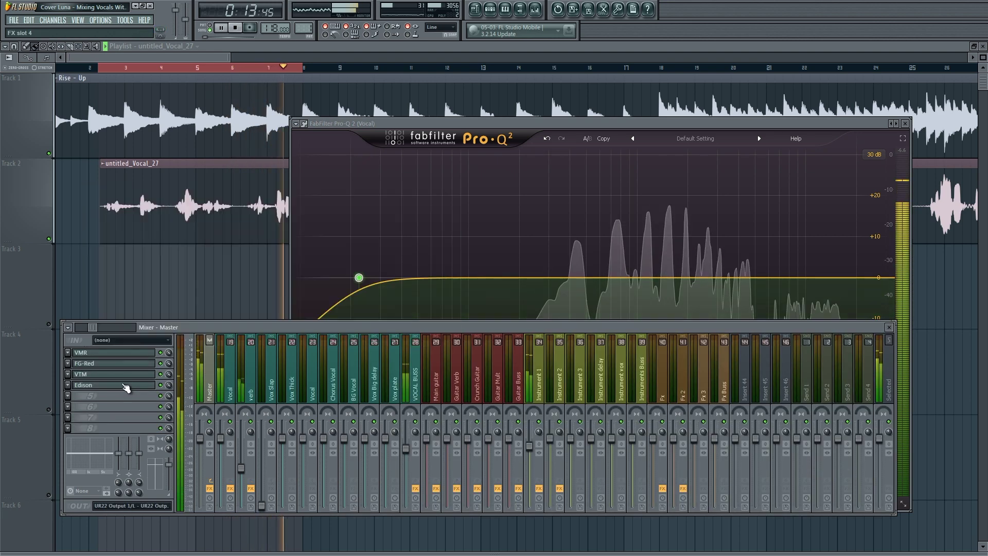
- Solo the low cut band and sweep its frequency up to about 137.6 Hz, listening against the music before stopping playback
click(359, 275)
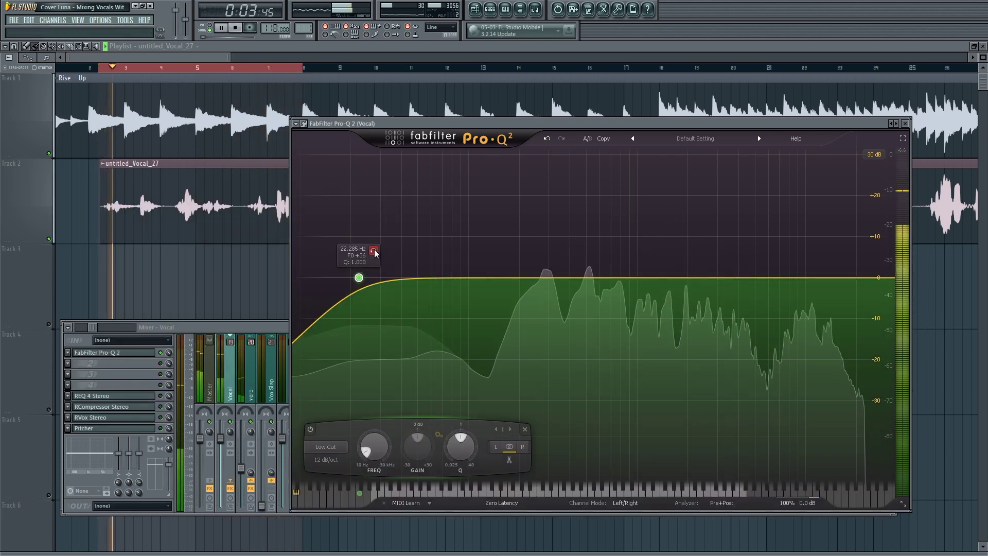
drag(374, 251, 511, 247)
key(space)
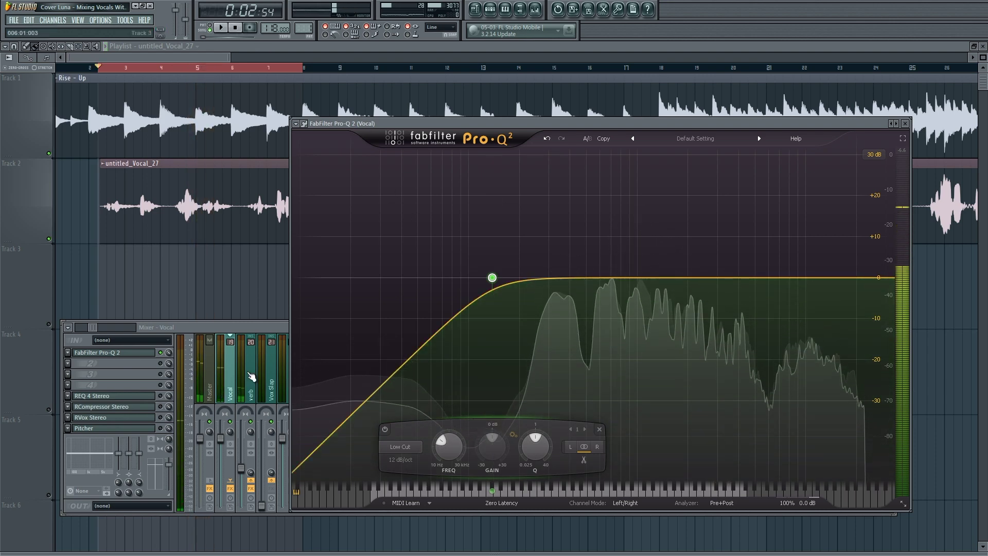
- Try a 24 dB/oct slope on the low cut band and then steepen it to 48 dB/oct
click(261, 328)
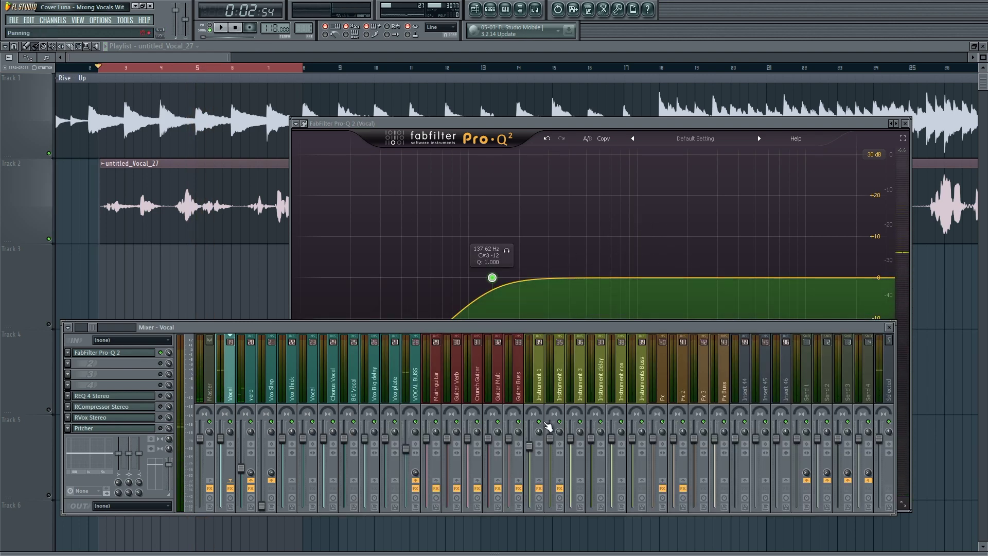
click(509, 139)
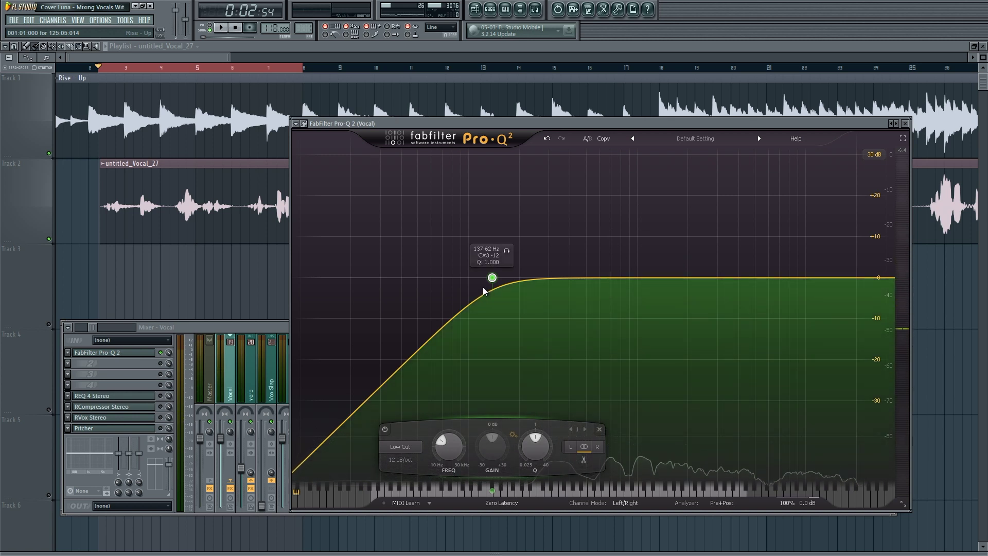
click(407, 460)
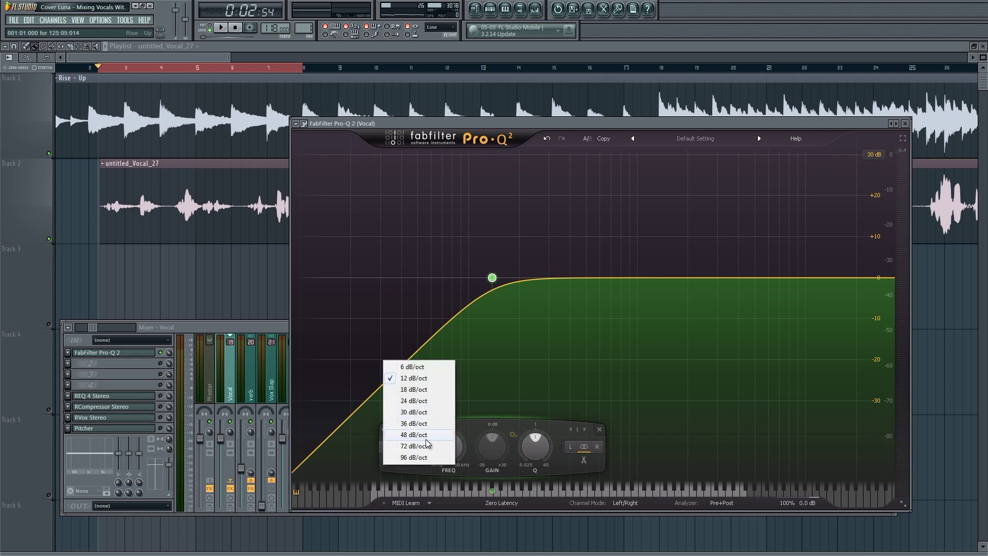
click(414, 400)
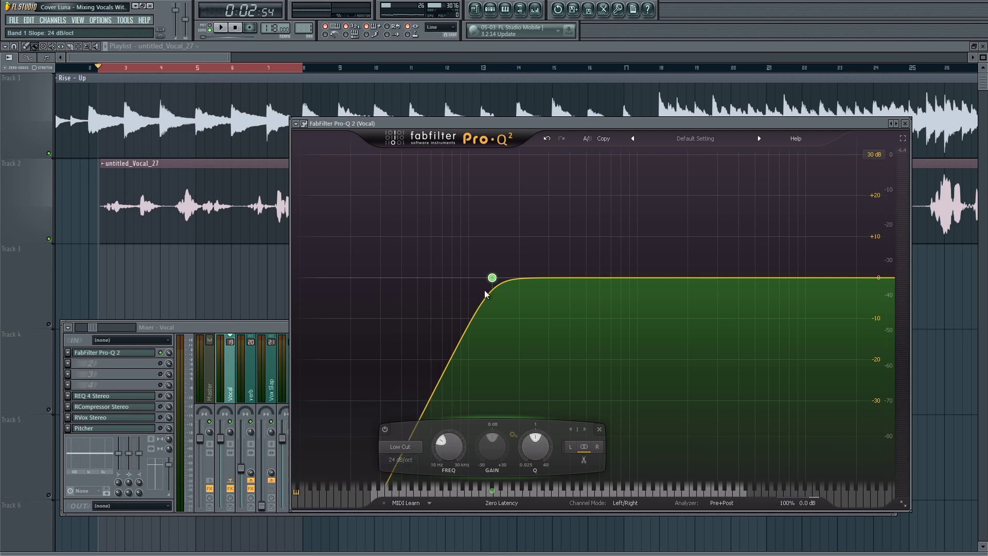
click(424, 435)
click(424, 435)
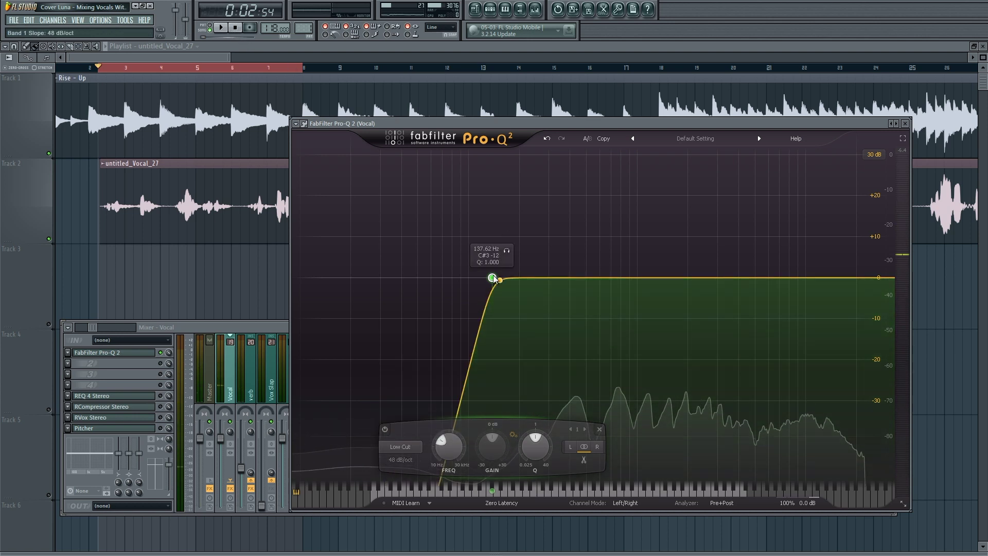
- Play the loop and solo the low cut band while lowering its frequency to about 106 Hz
key(space)
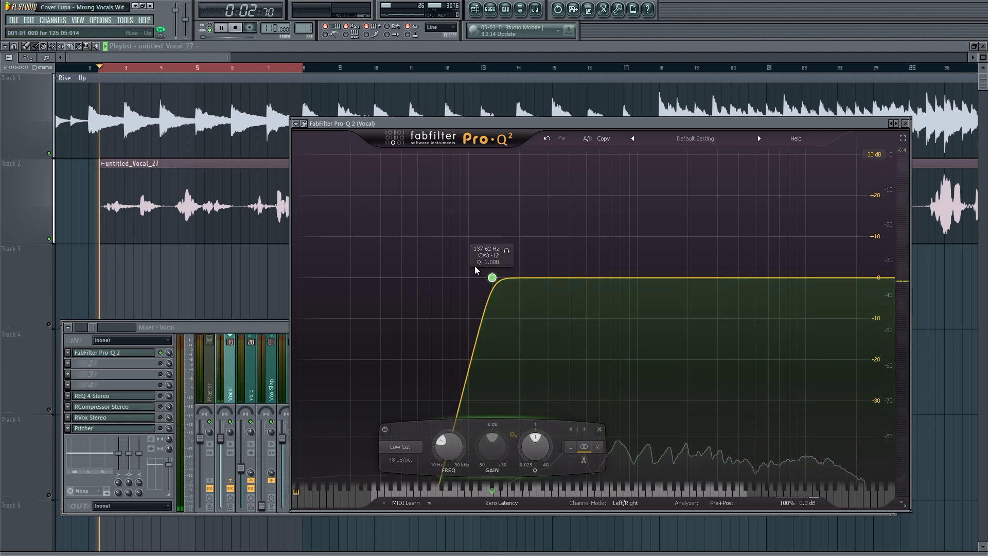
click(507, 251)
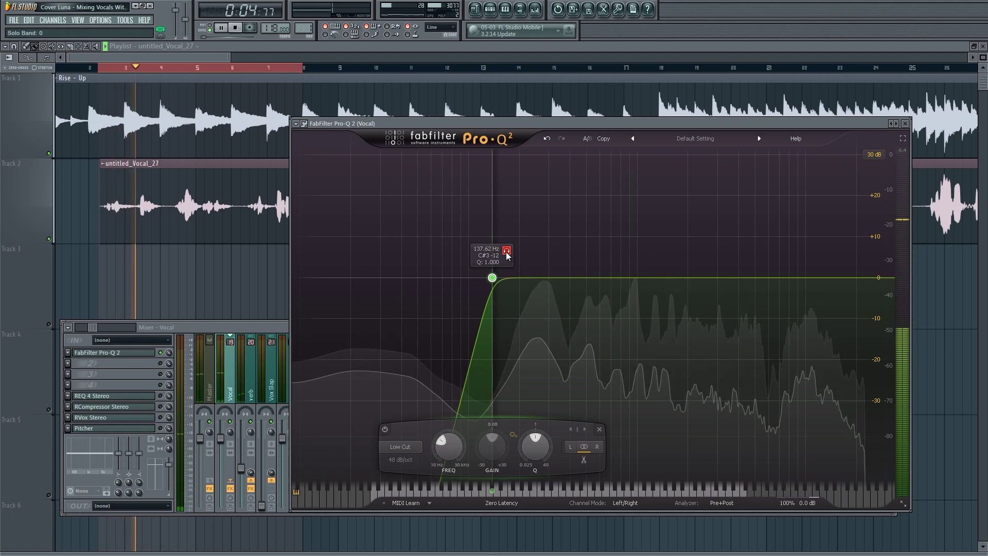
key(space)
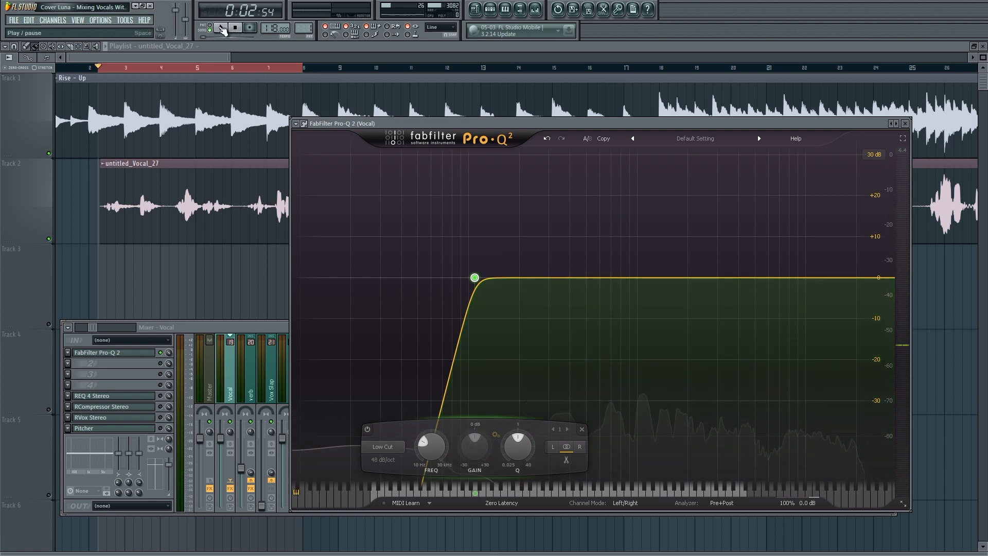
- Set the low cut slope to 24 dB/oct, compare it with 48 dB/oct and return it to 24 dB/oct
click(383, 462)
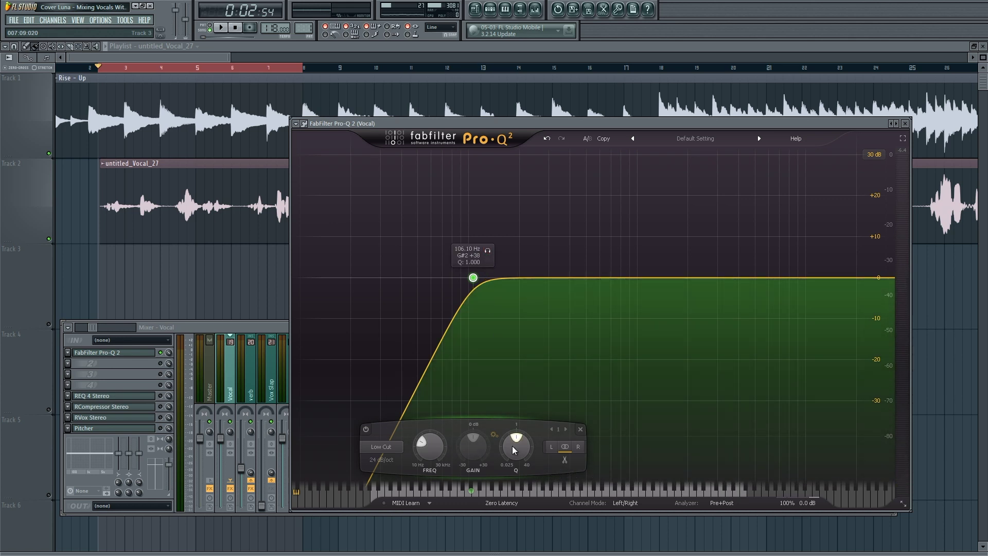
mouse_move(513, 452)
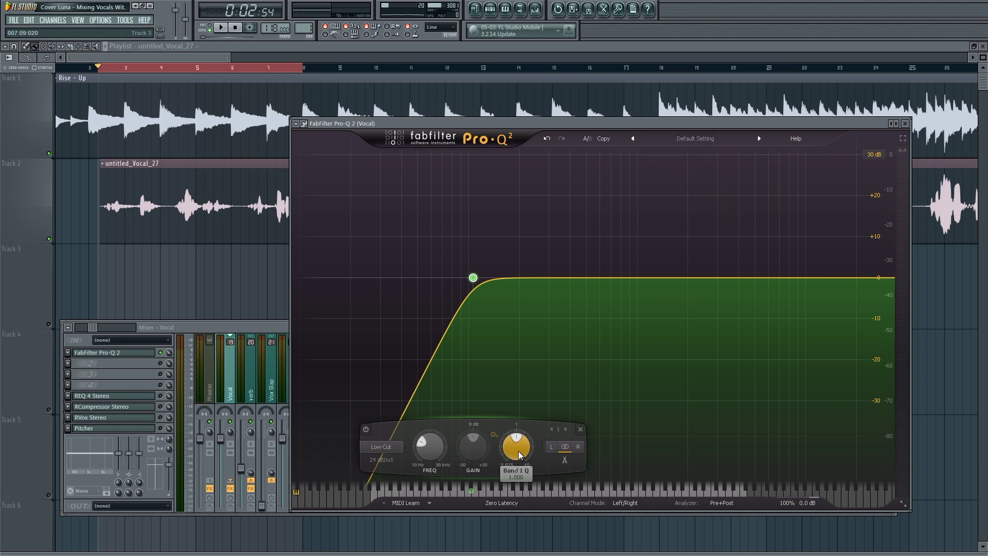
click(378, 460)
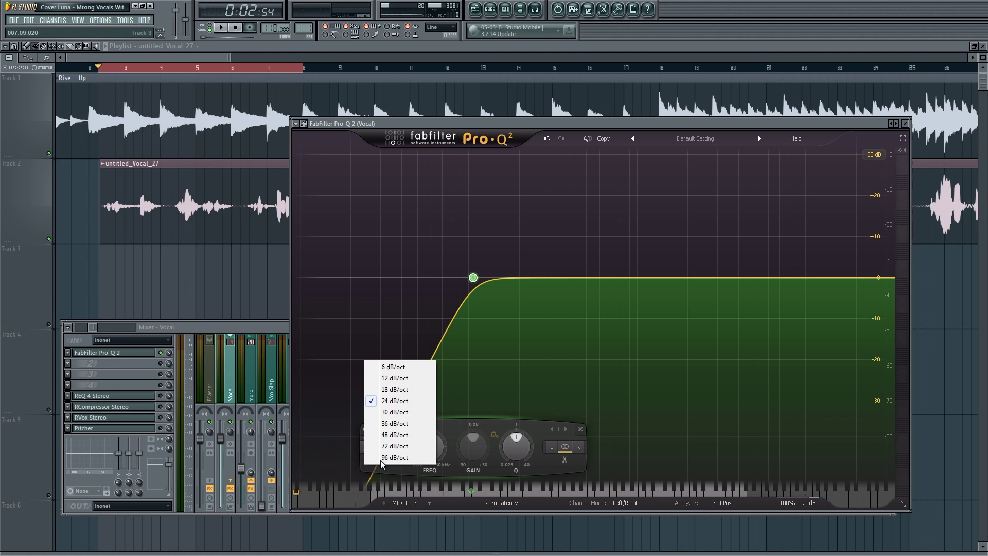
click(400, 435)
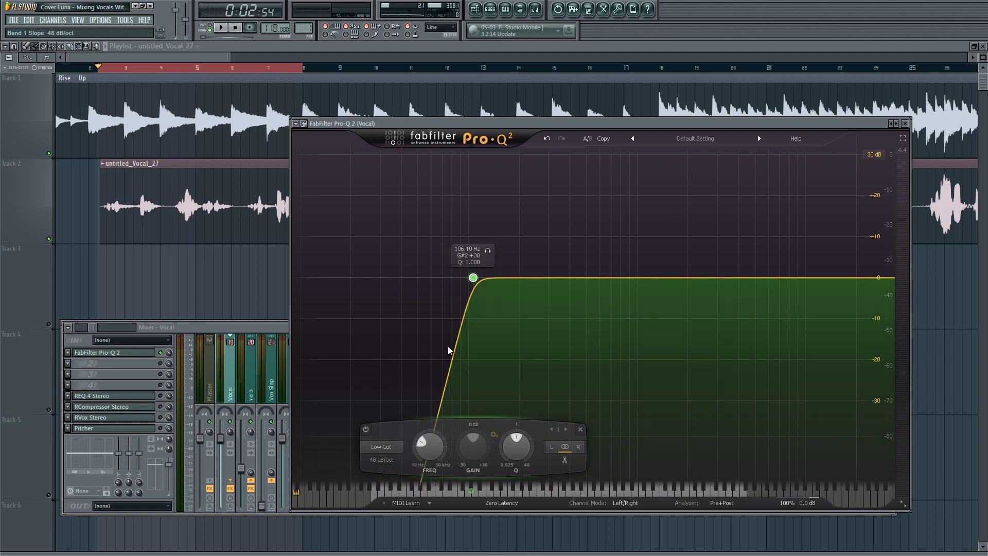
click(388, 458)
click(400, 399)
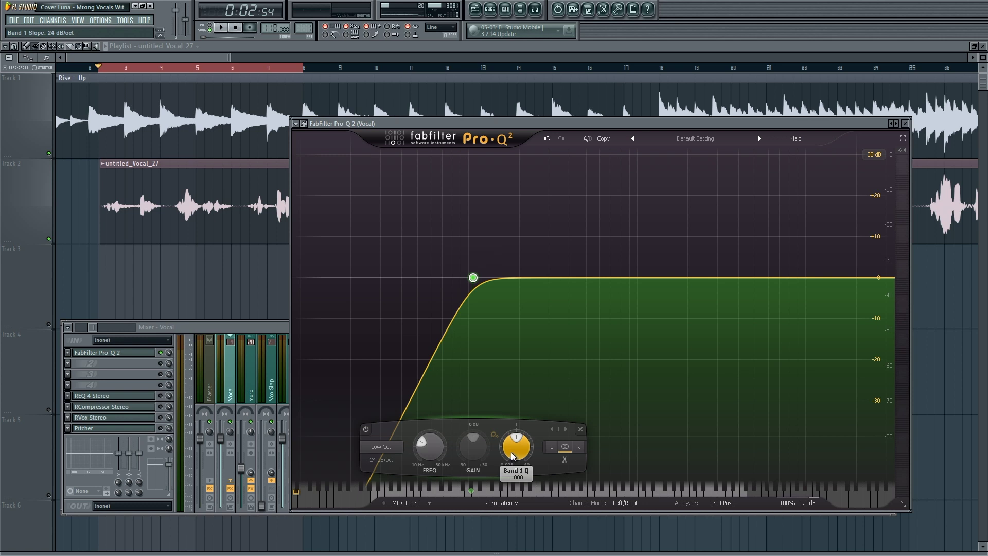
- Raise the low cut band's Q to about 2.49 and play the loop to hear the resonant peak
drag(512, 456, 511, 453)
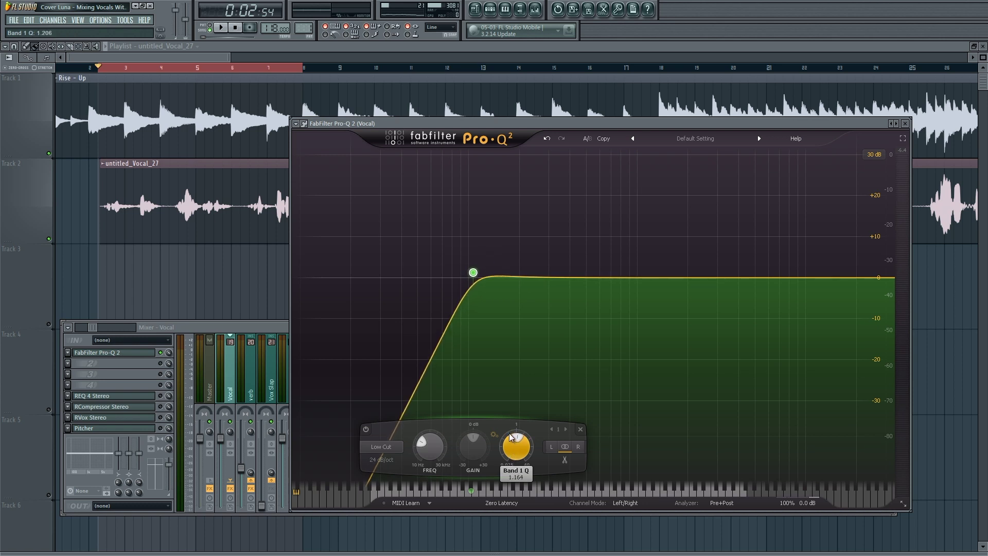
mouse_move(511, 438)
mouse_down()
mouse_move(511, 427)
mouse_move(513, 450)
mouse_move(498, 387)
mouse_move(502, 451)
mouse_up()
key(space)
key(space)
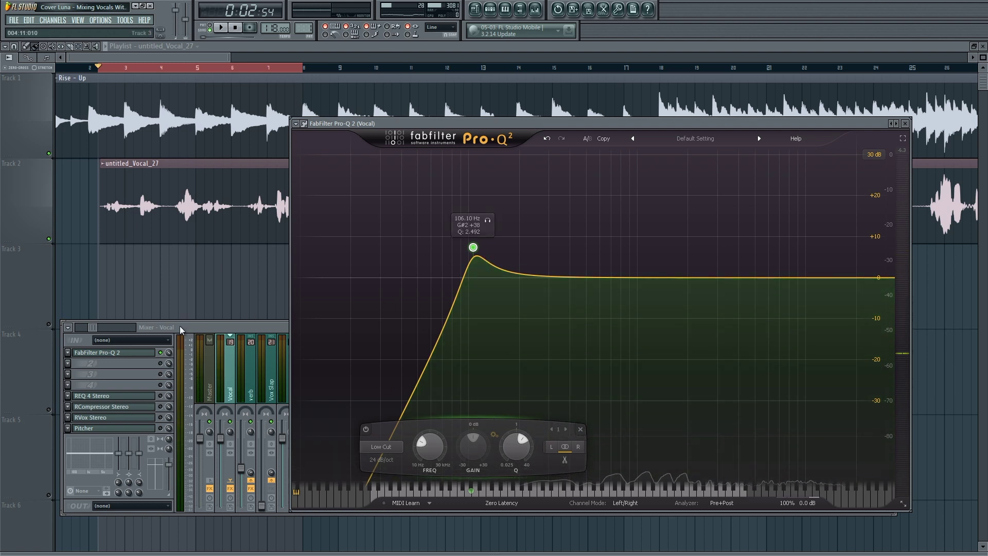
- Compare the low-cut vocal with the Vocal insert's Pro-Q 2 bypassed and active during playback, and stop the loop
click(166, 359)
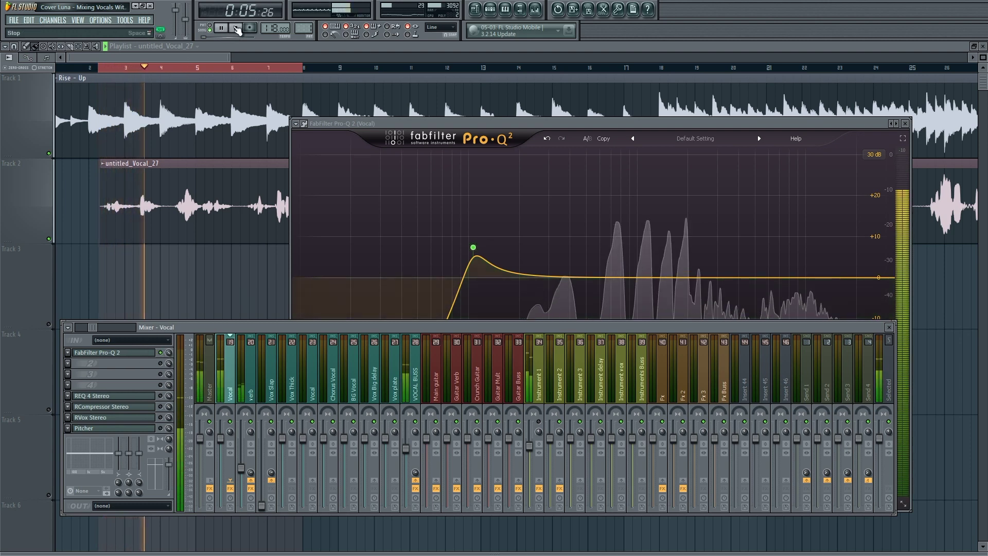
click(235, 29)
drag(336, 124, 326, 128)
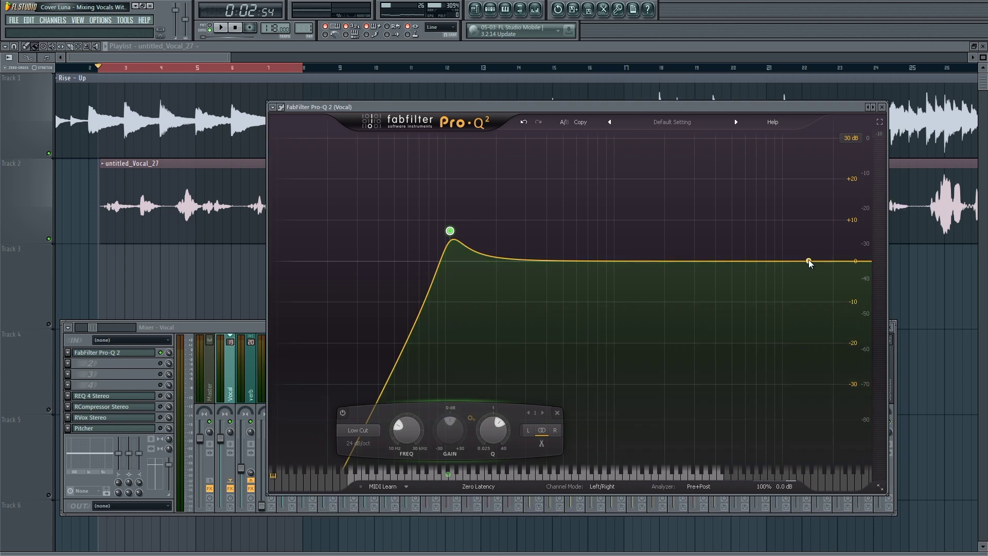
- Add a high shelf band and, with the loop playing, shape it to about 11 kHz with about 9.3 dB of gain
drag(808, 254, 806, 240)
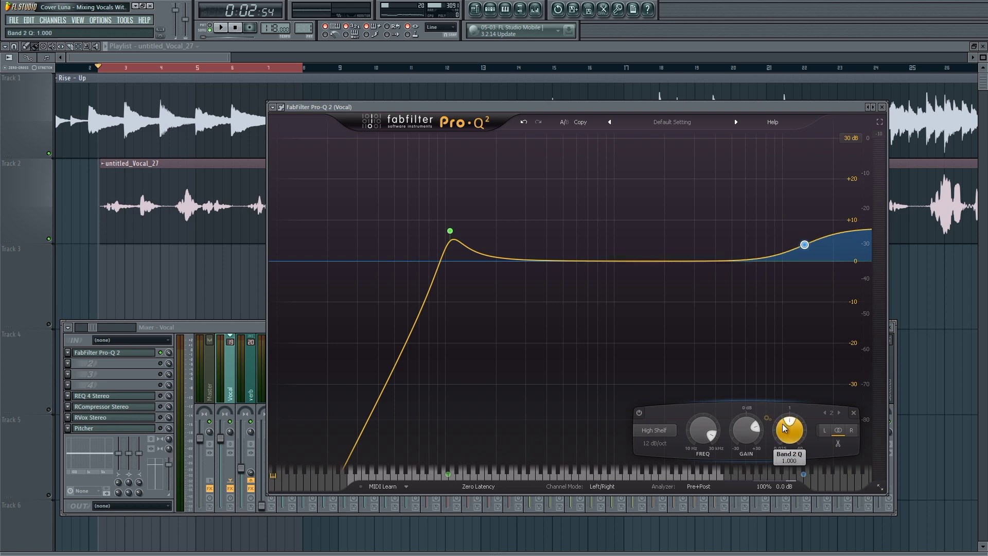
click(221, 28)
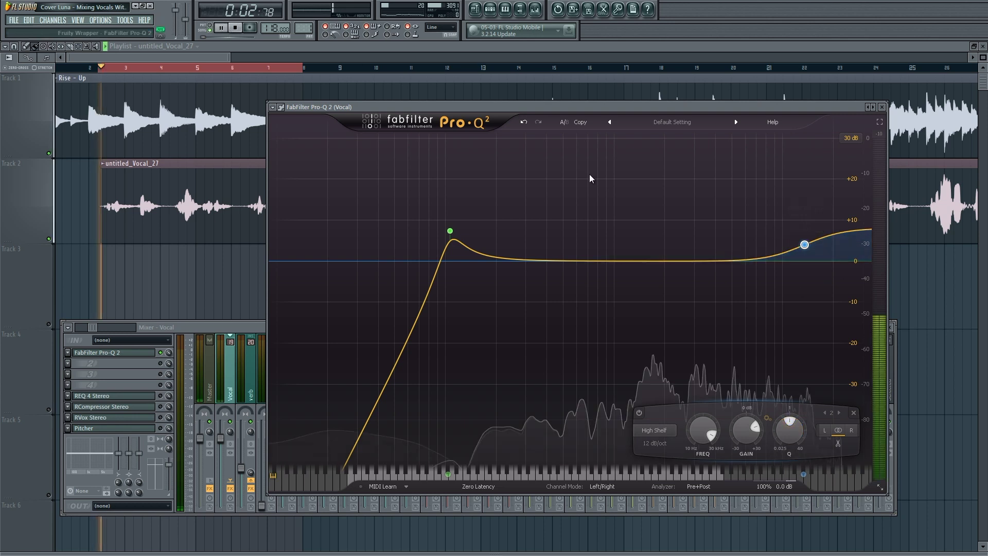
drag(743, 446, 744, 436)
click(820, 200)
mouse_move(821, 204)
mouse_down()
mouse_move(839, 204)
mouse_move(721, 203)
mouse_move(806, 204)
mouse_up()
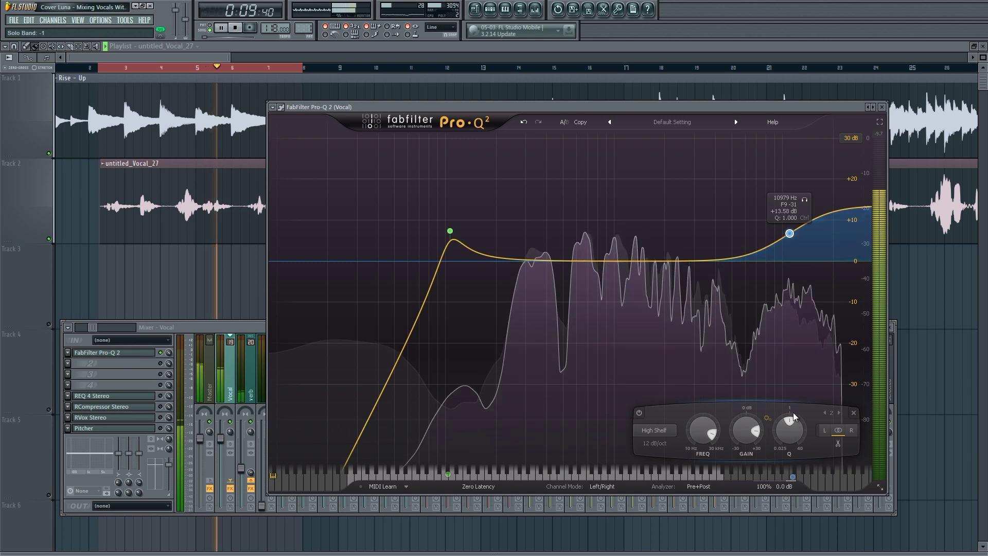
mouse_move(746, 431)
mouse_down()
mouse_move(754, 528)
mouse_move(749, 423)
mouse_up()
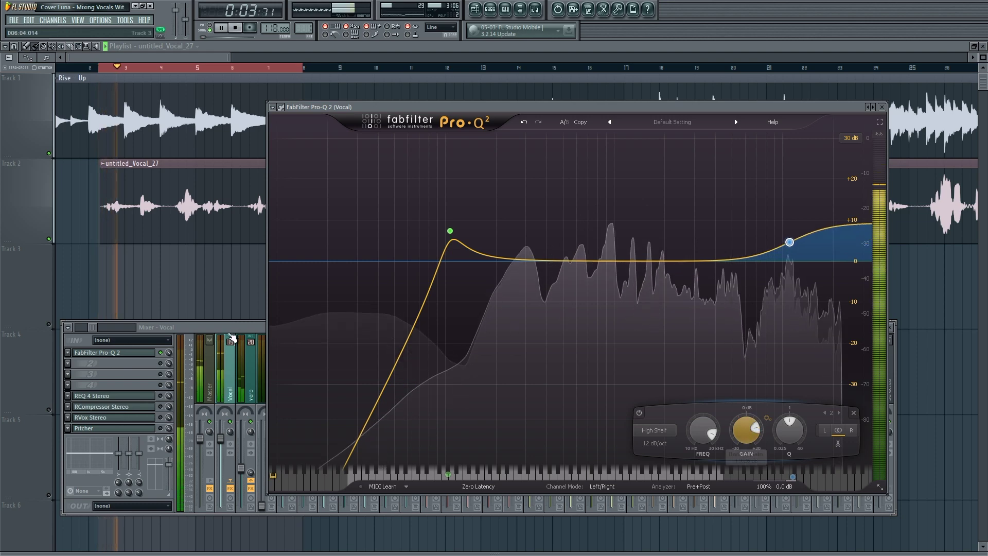
click(231, 340)
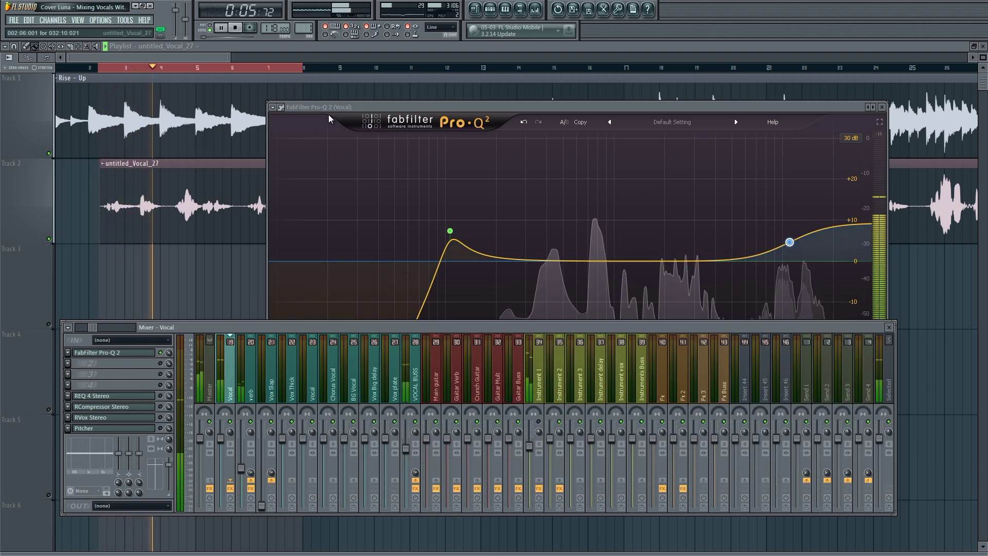
drag(353, 107, 345, 107)
key(space)
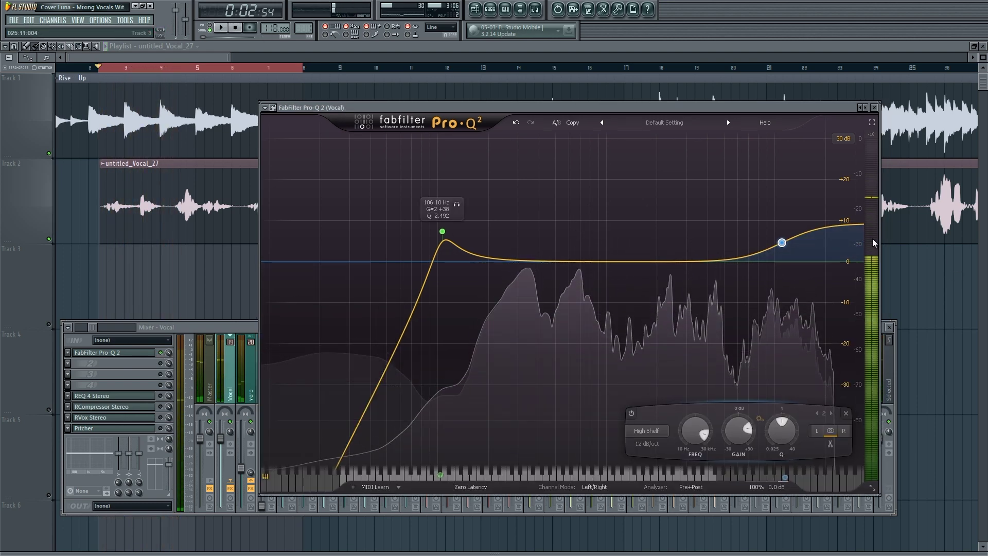
- Try 6 dB/oct and 48 dB/oct slopes on the high shelf band and return it to 12 dB/oct
click(647, 444)
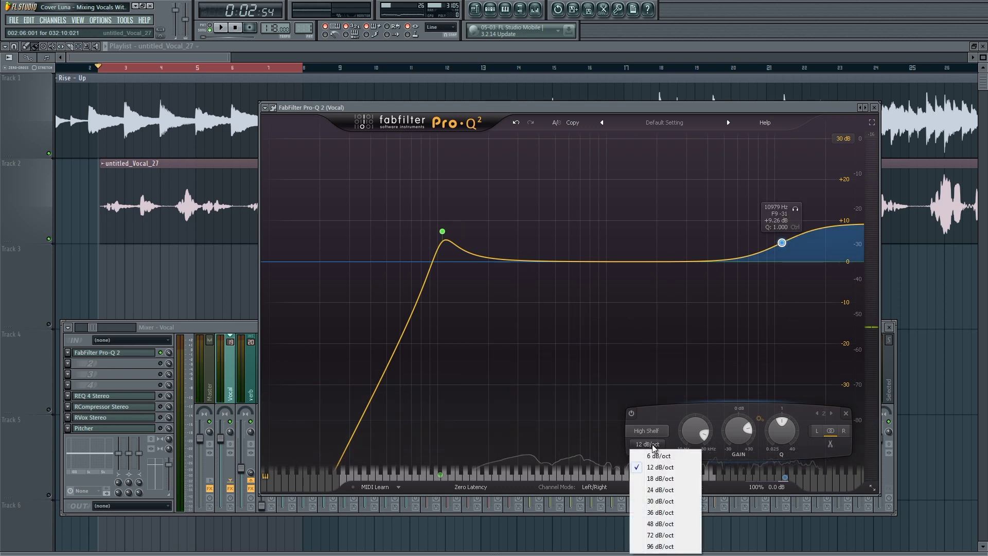
click(659, 456)
click(650, 445)
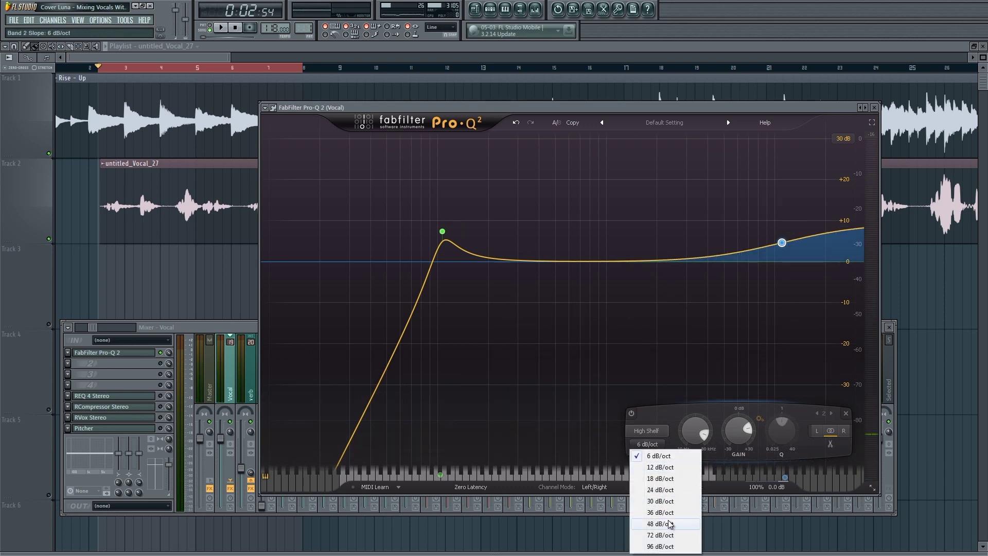
click(661, 523)
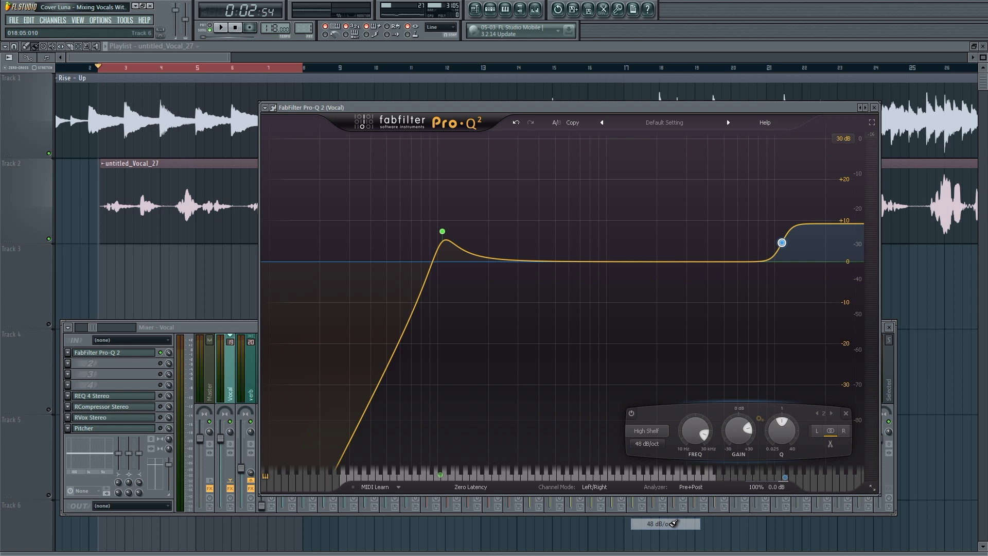
click(661, 444)
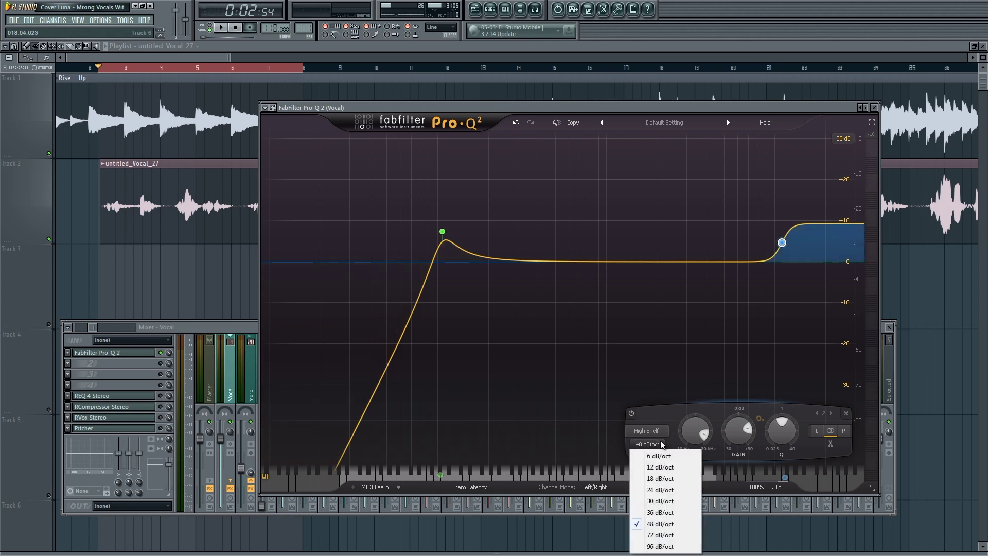
click(669, 467)
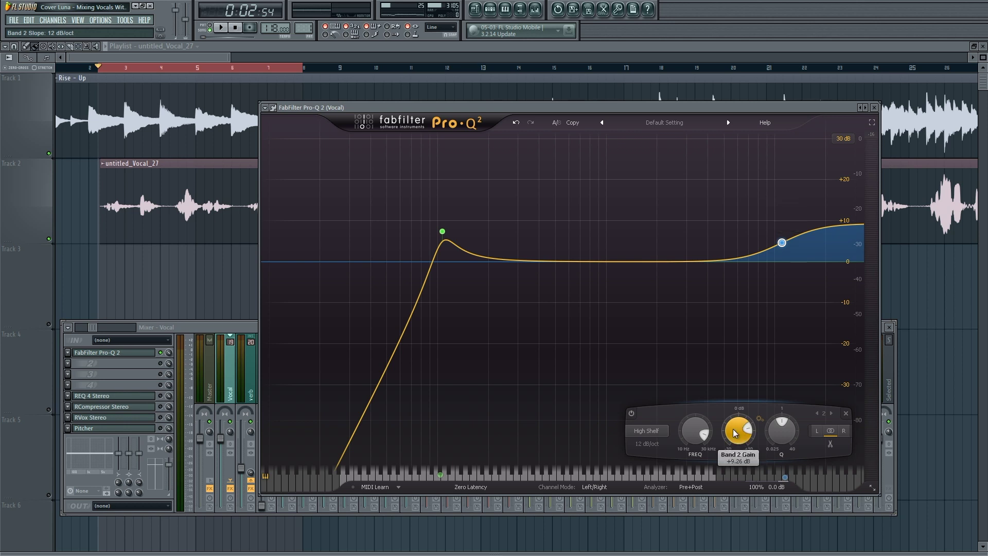
- Play the loop with the high shelf's gain at about 7.9 dB and compare it with Pro-Q 2 bypassed
click(223, 30)
drag(740, 428, 737, 379)
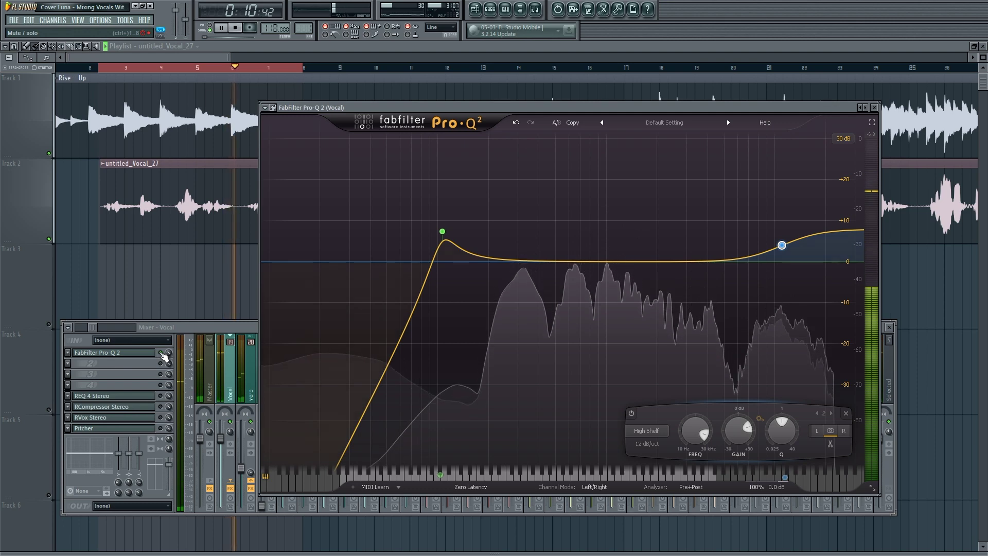
click(163, 355)
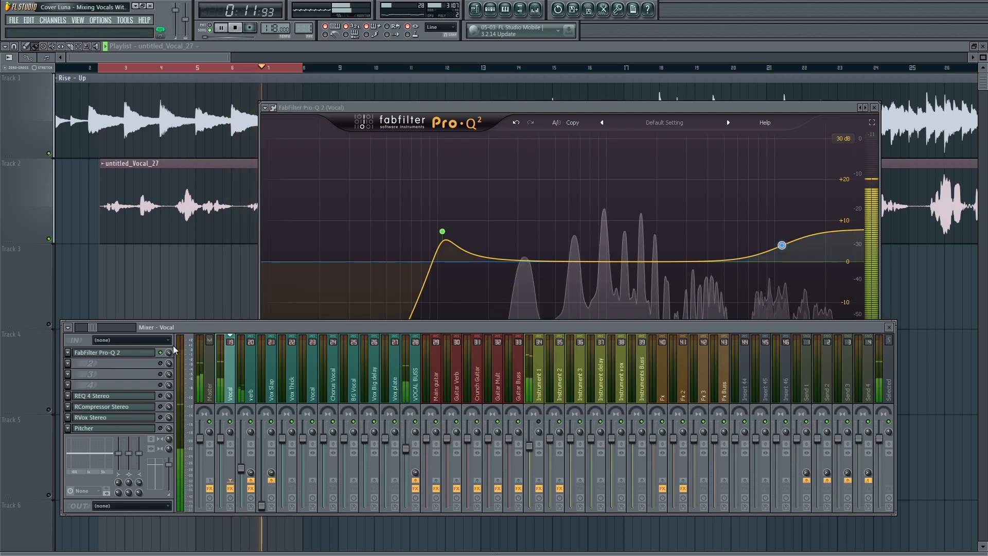
click(487, 107)
click(173, 327)
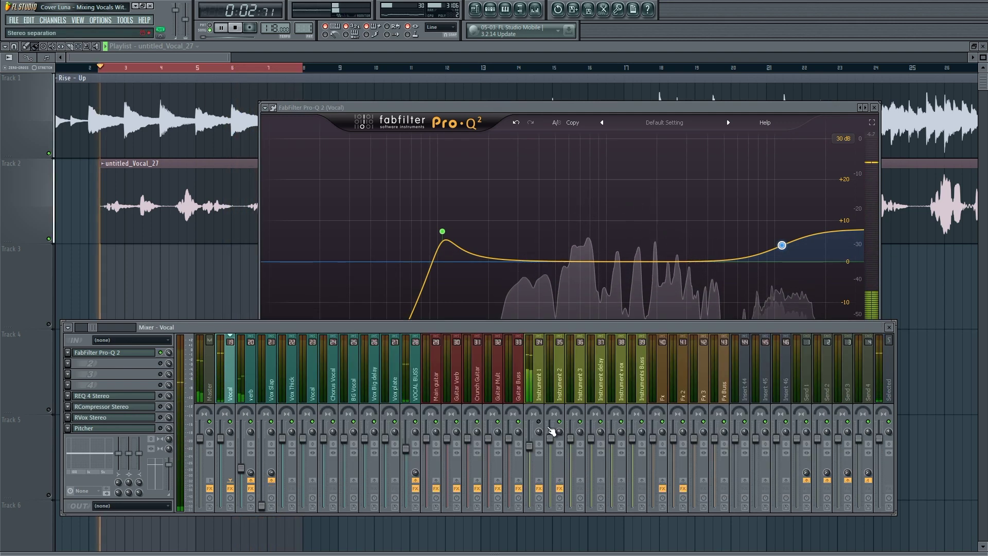
click(583, 121)
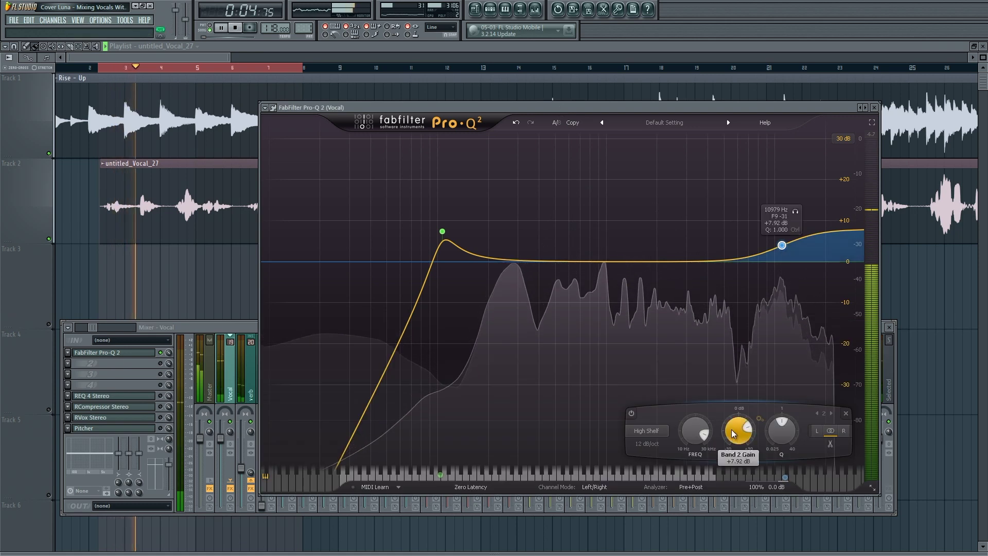
- Try high shelf gains of about 9.5 dB and 11.3 dB, comparing each with Pro-Q 2 bypassed
drag(732, 428, 732, 424)
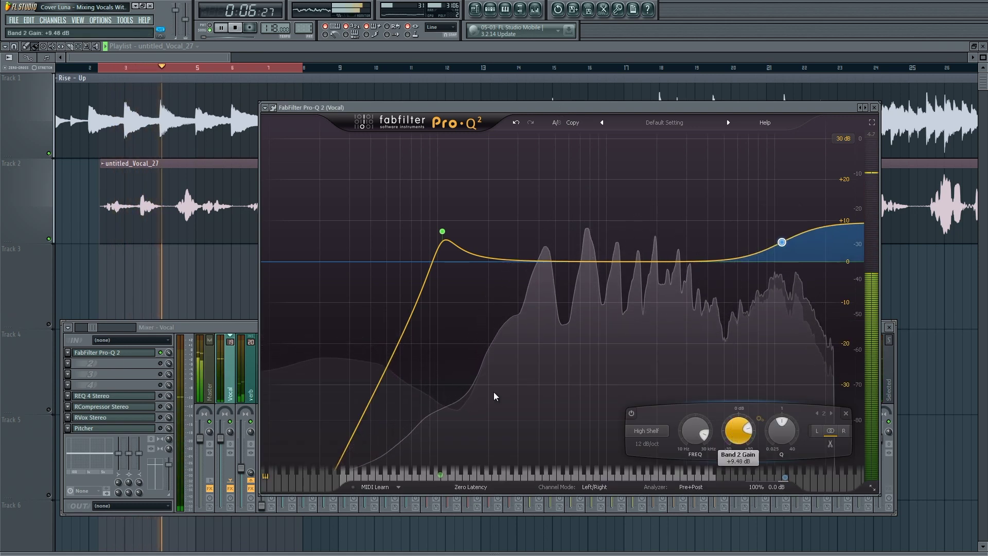
click(165, 352)
click(560, 106)
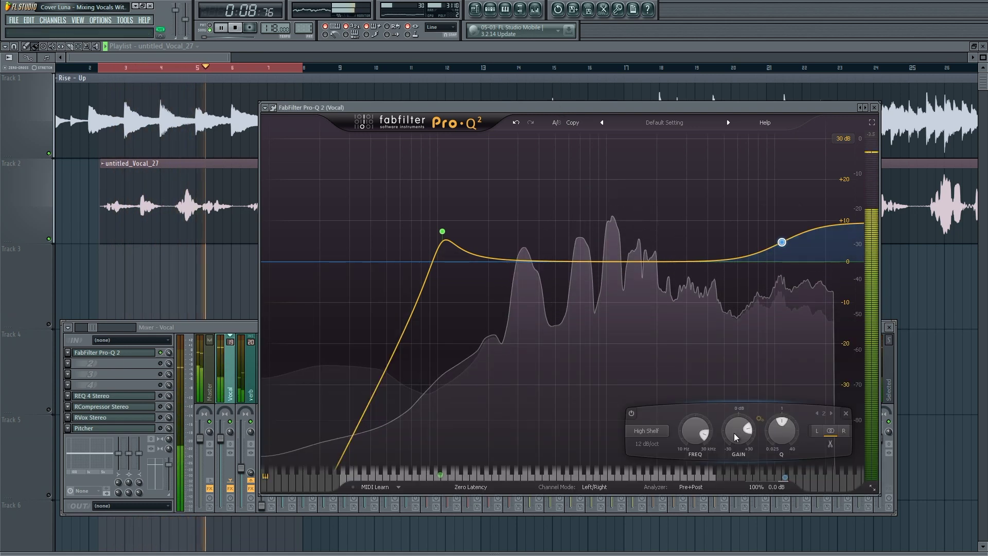
drag(729, 431, 728, 426)
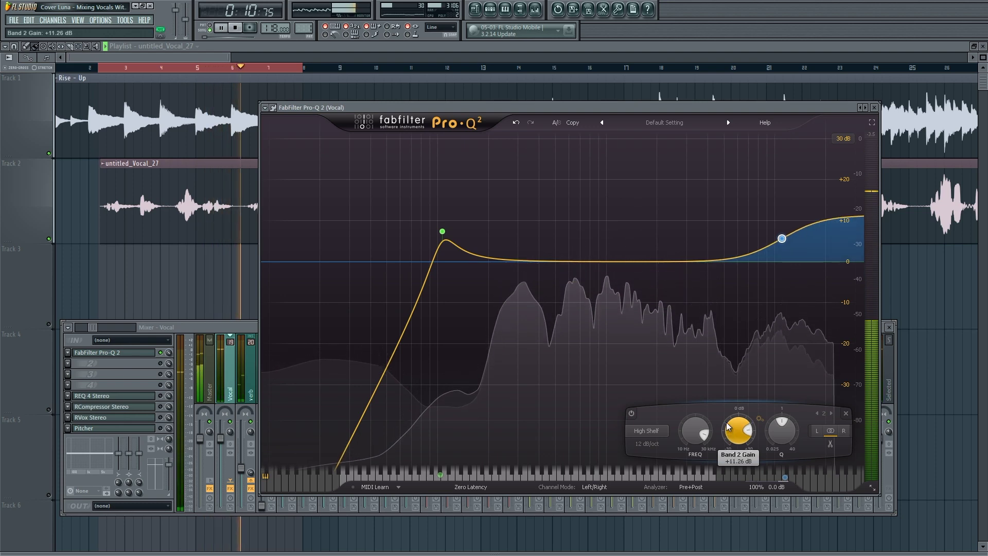
click(165, 354)
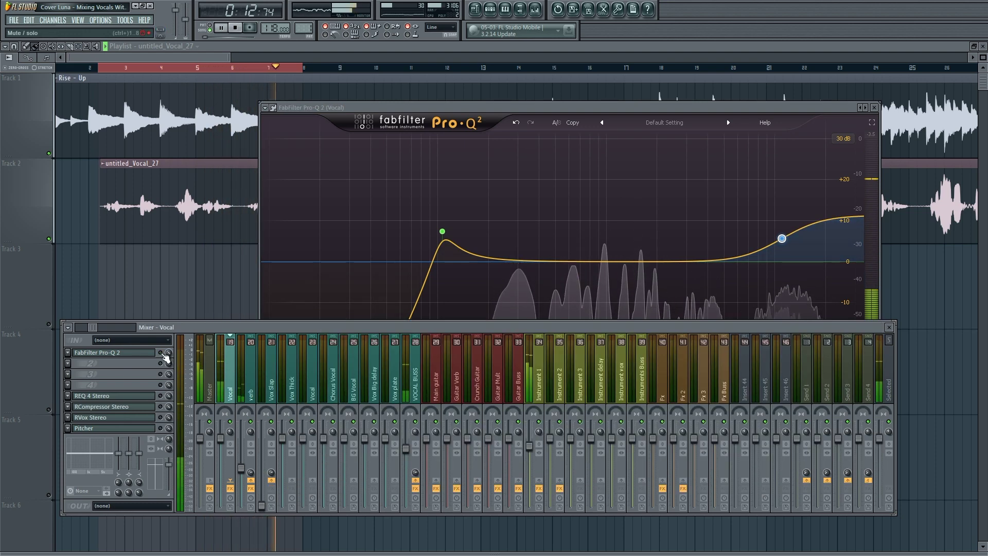
click(508, 105)
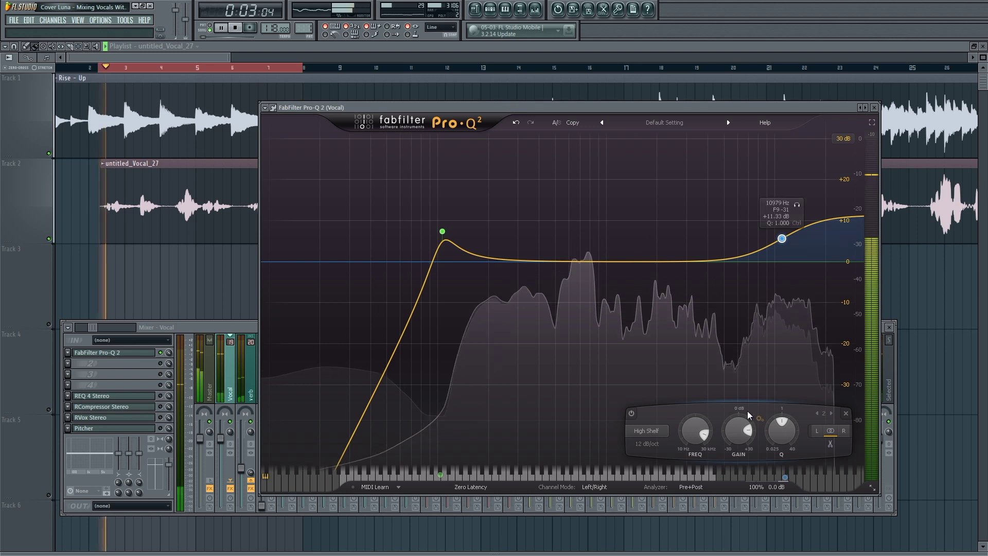
- Set the high shelf's gain to about 10.7 dB, compare it with Pro-Q 2 bypassed and stop playback
drag(737, 429, 735, 432)
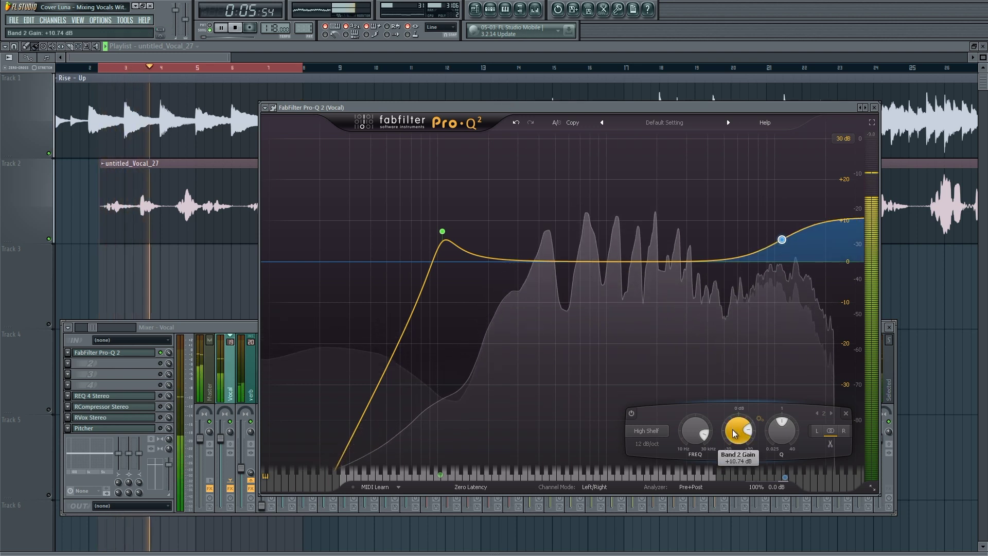
click(164, 355)
click(353, 101)
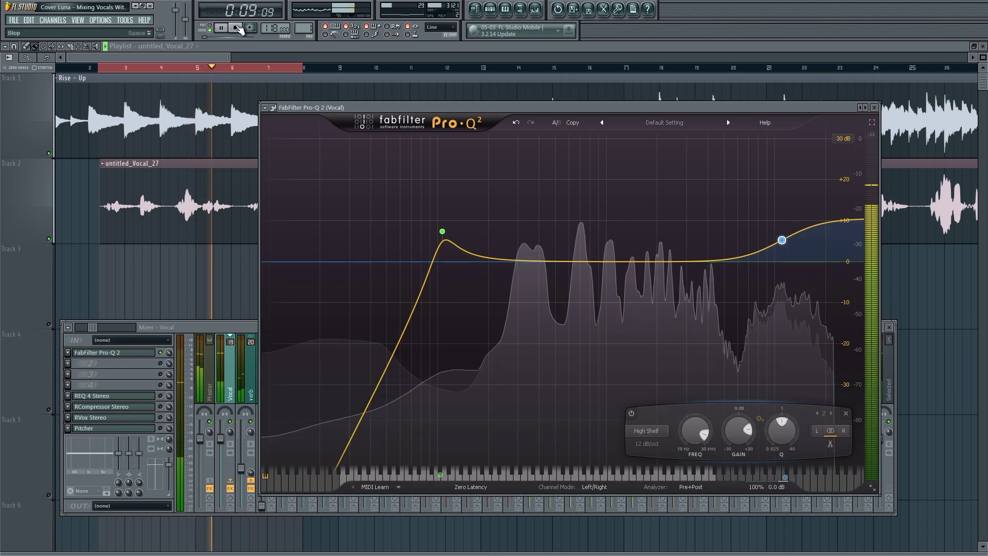
key(space)
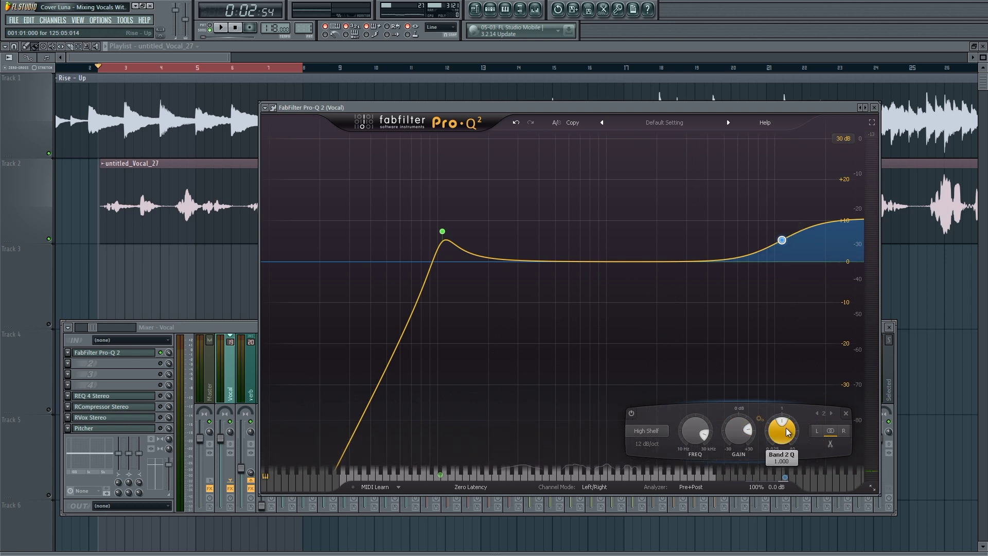
- Play the loop while raising the high shelf's Q to about 3.04 and compare it with Pro-Q 2 bypassed
mouse_move(787, 433)
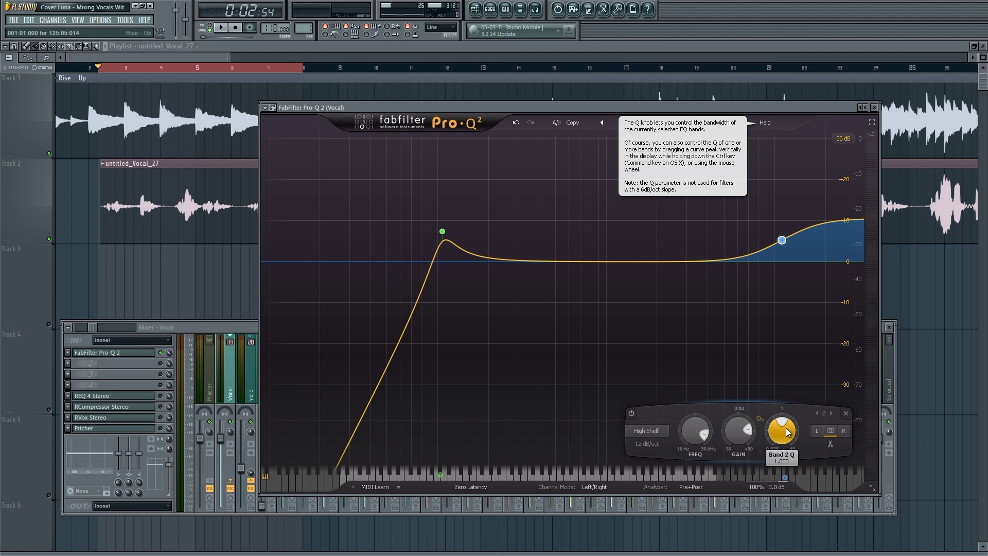
click(230, 29)
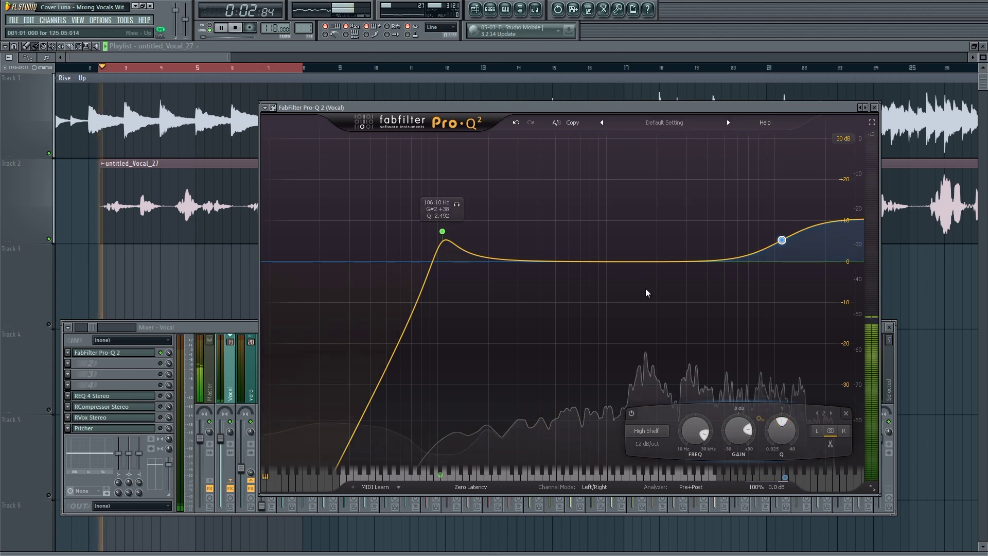
drag(781, 431, 776, 409)
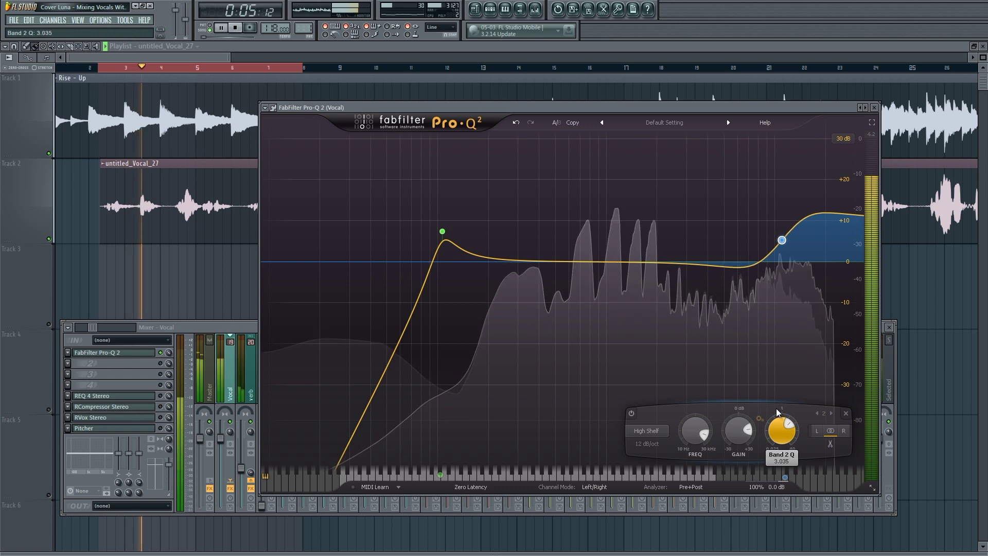
mouse_move(782, 240)
drag(797, 211, 798, 211)
click(164, 354)
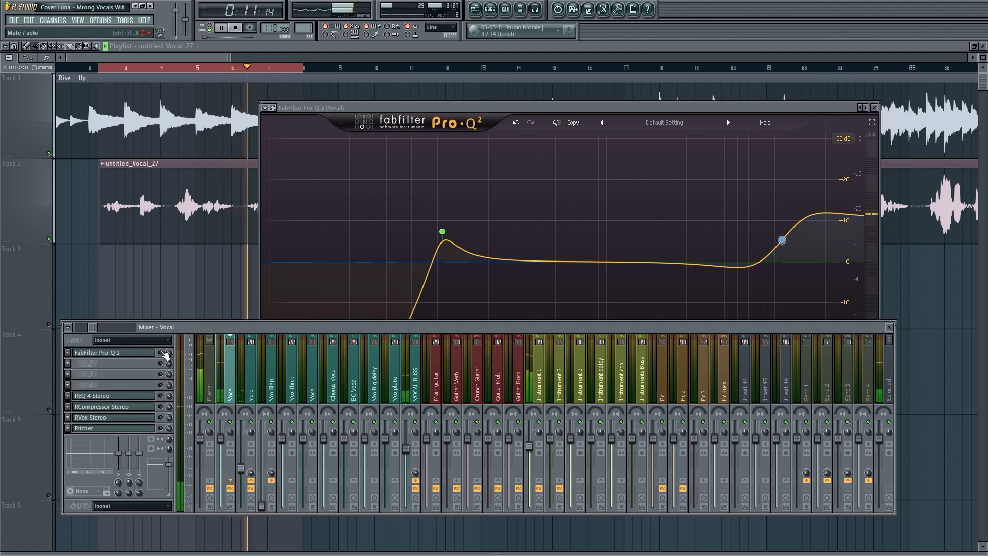
click(161, 353)
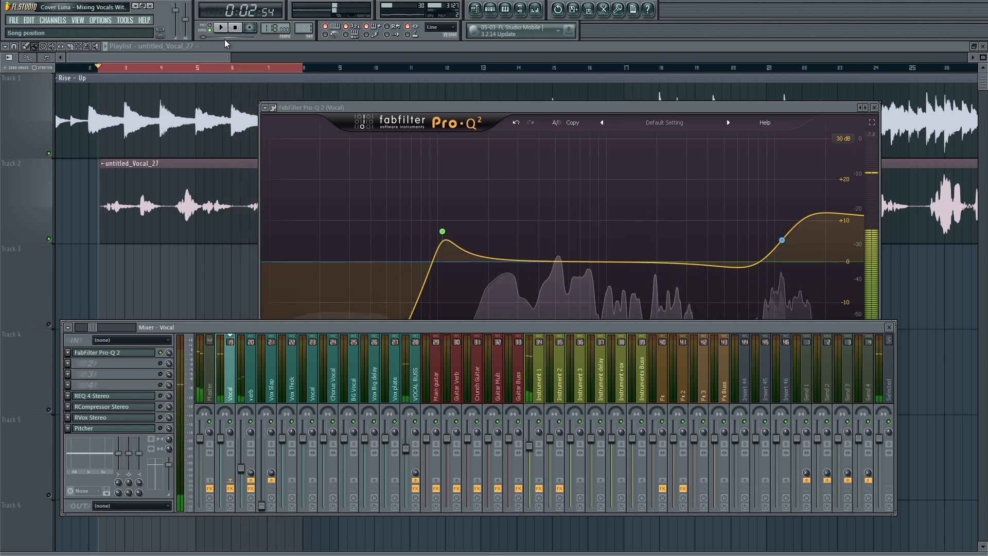
key(space)
- Close the open windows, clear the playlist's loop selection and place the playhead just before bar 18
key(F12)
drag(547, 388, 462, 387)
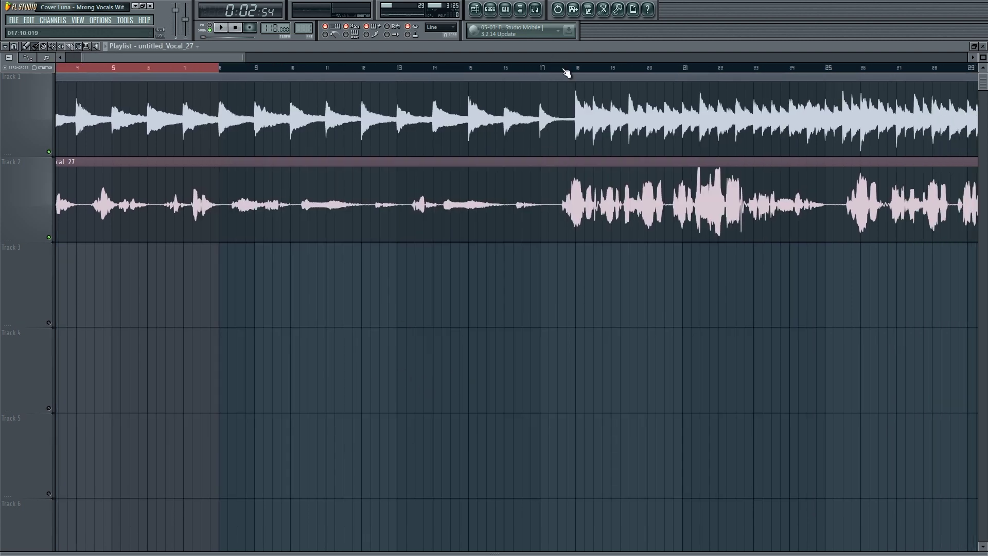
double_click(565, 69)
drag(525, 329, 396, 309)
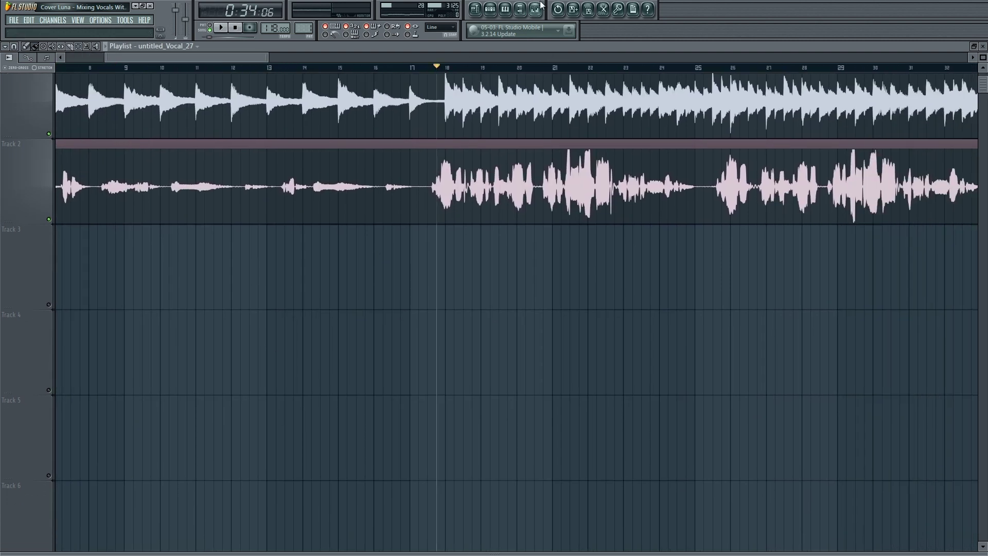
- Show the mixer, open Pro-Q 2 from the Vocal insert and play the song from just before bar 18
click(539, 7)
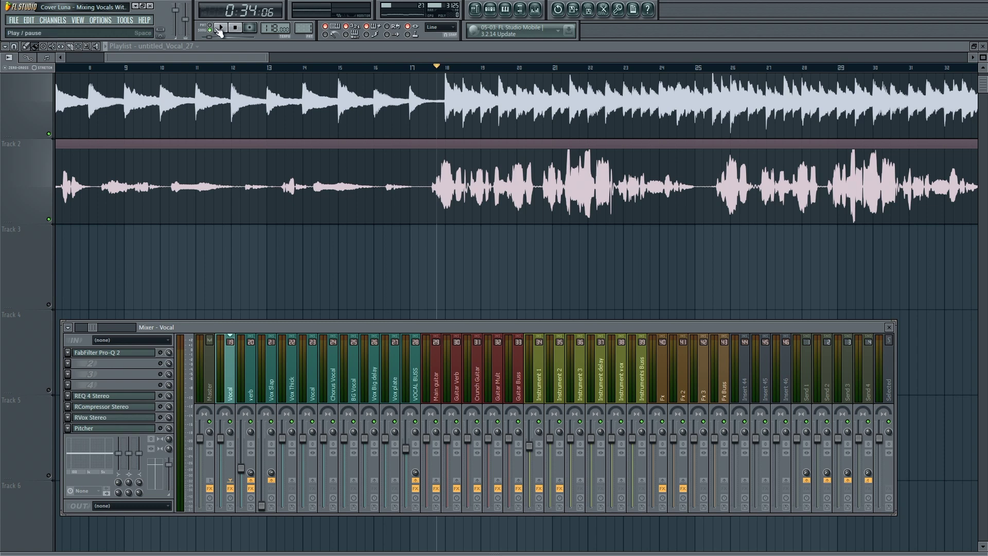
click(114, 352)
drag(417, 106, 411, 115)
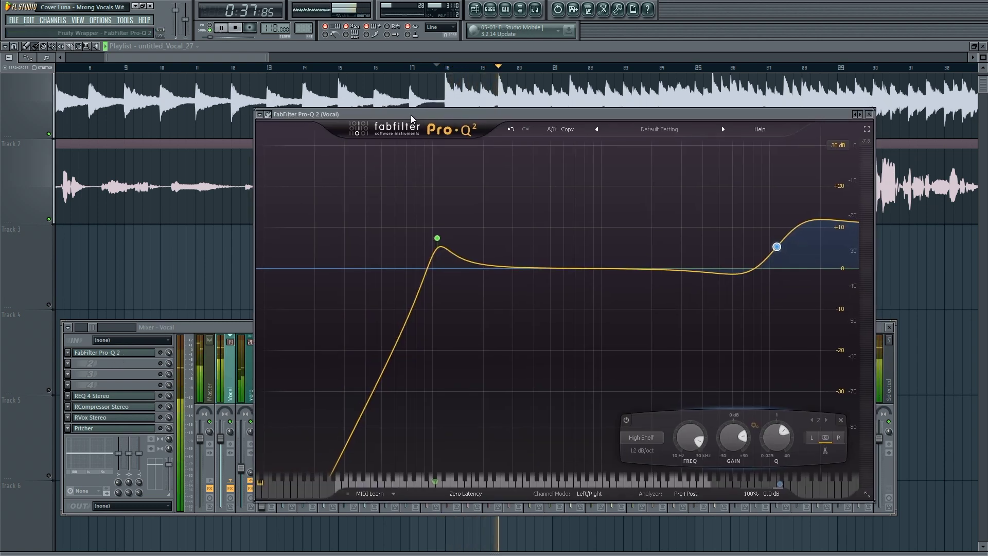
- Compare the louder vocal section with Pro-Q 2 active and bypassed, leave it active, stop playback and close its window
click(165, 364)
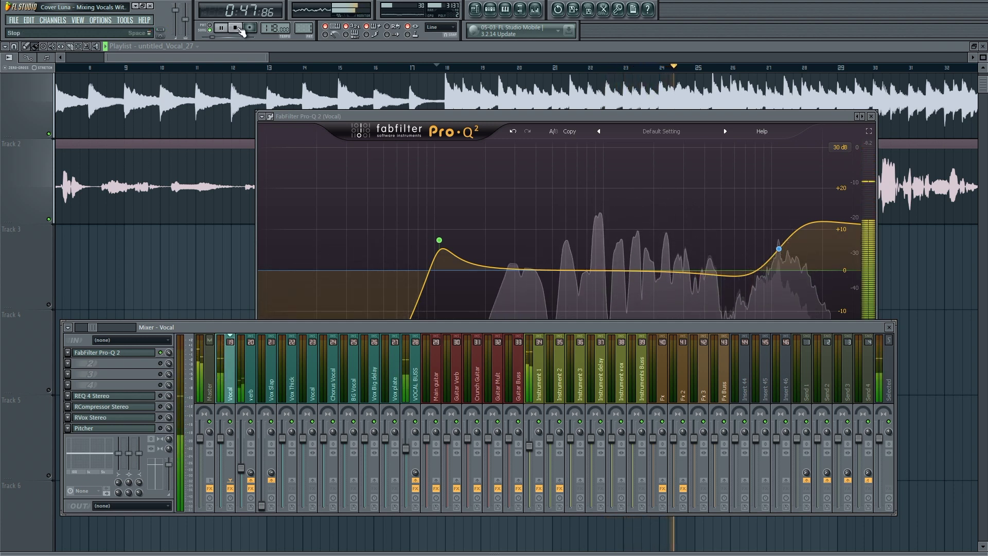
click(166, 354)
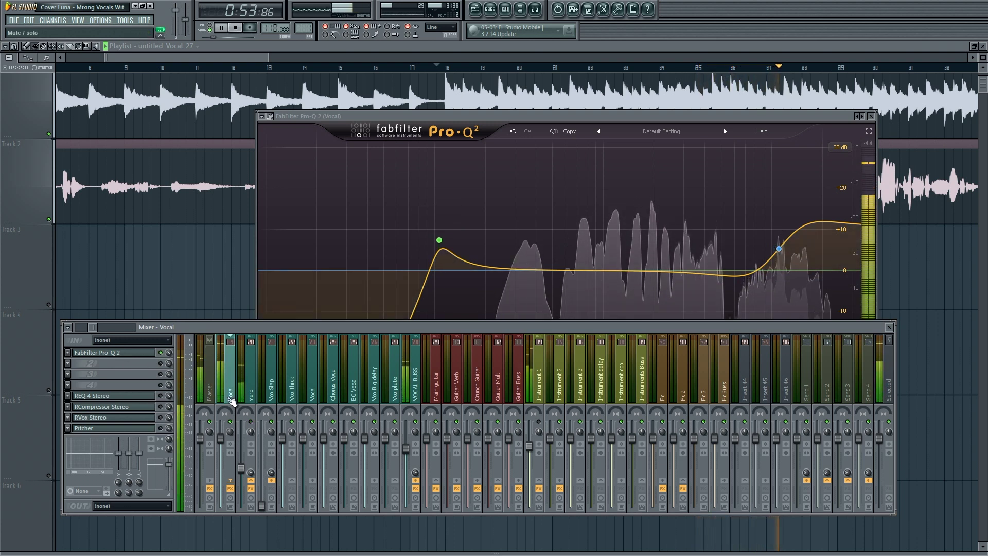
click(166, 354)
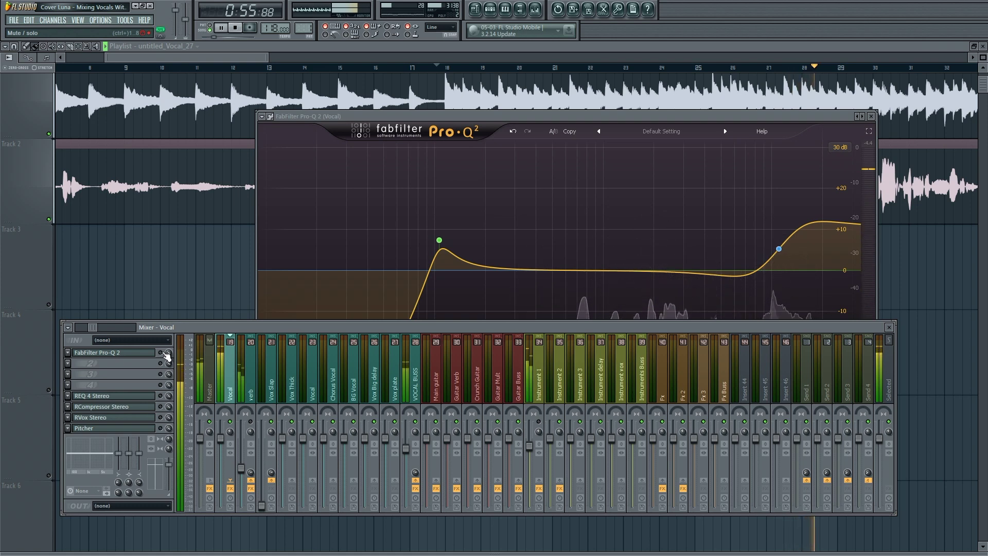
click(165, 354)
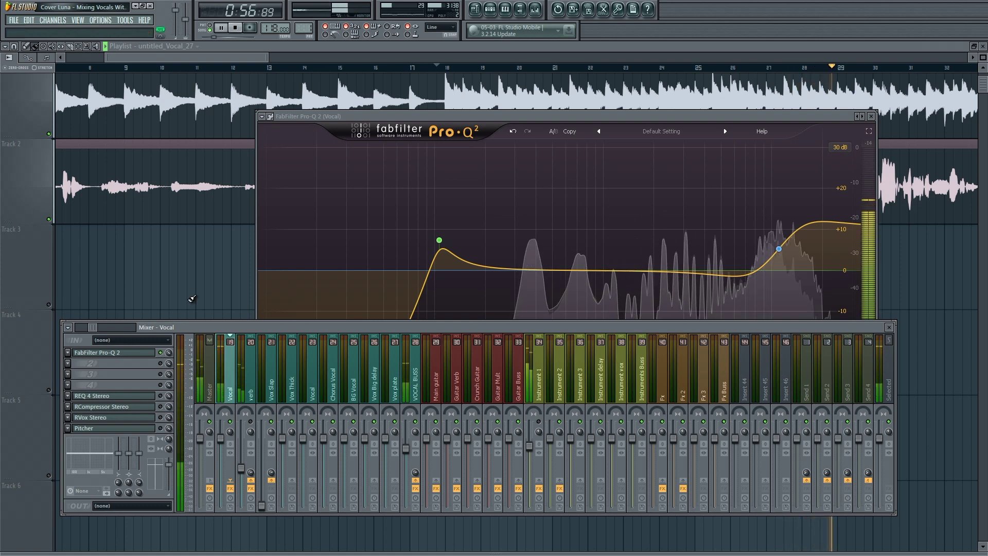
click(236, 30)
drag(316, 116, 287, 115)
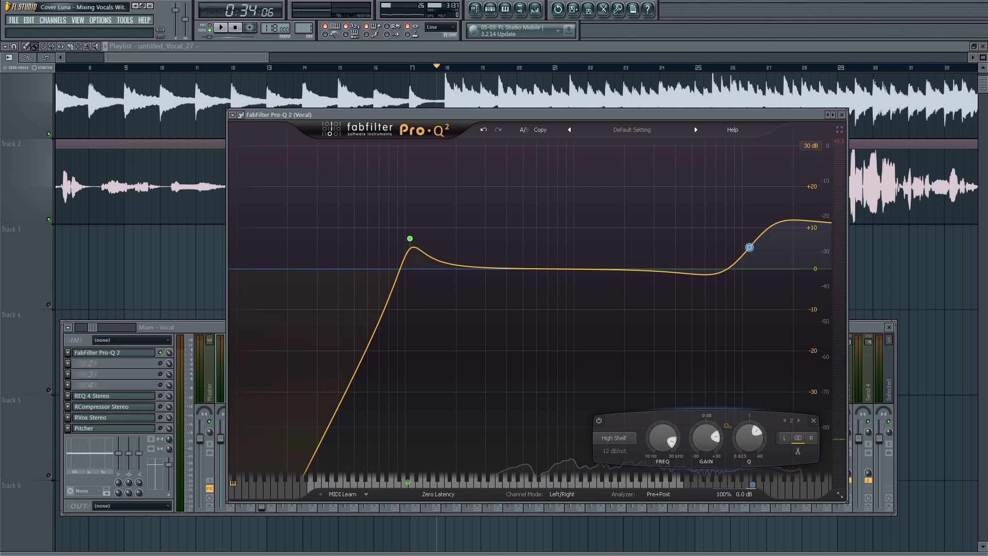
click(842, 115)
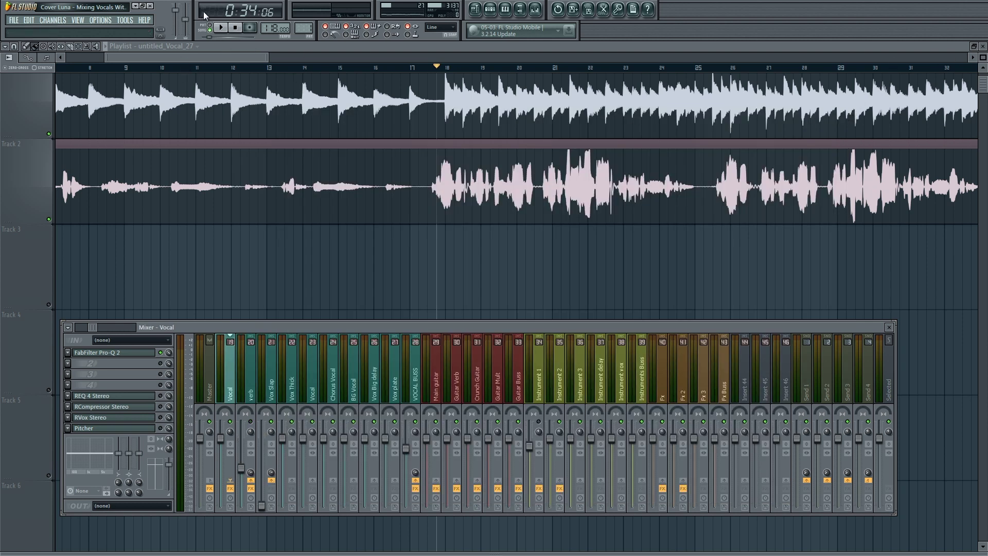